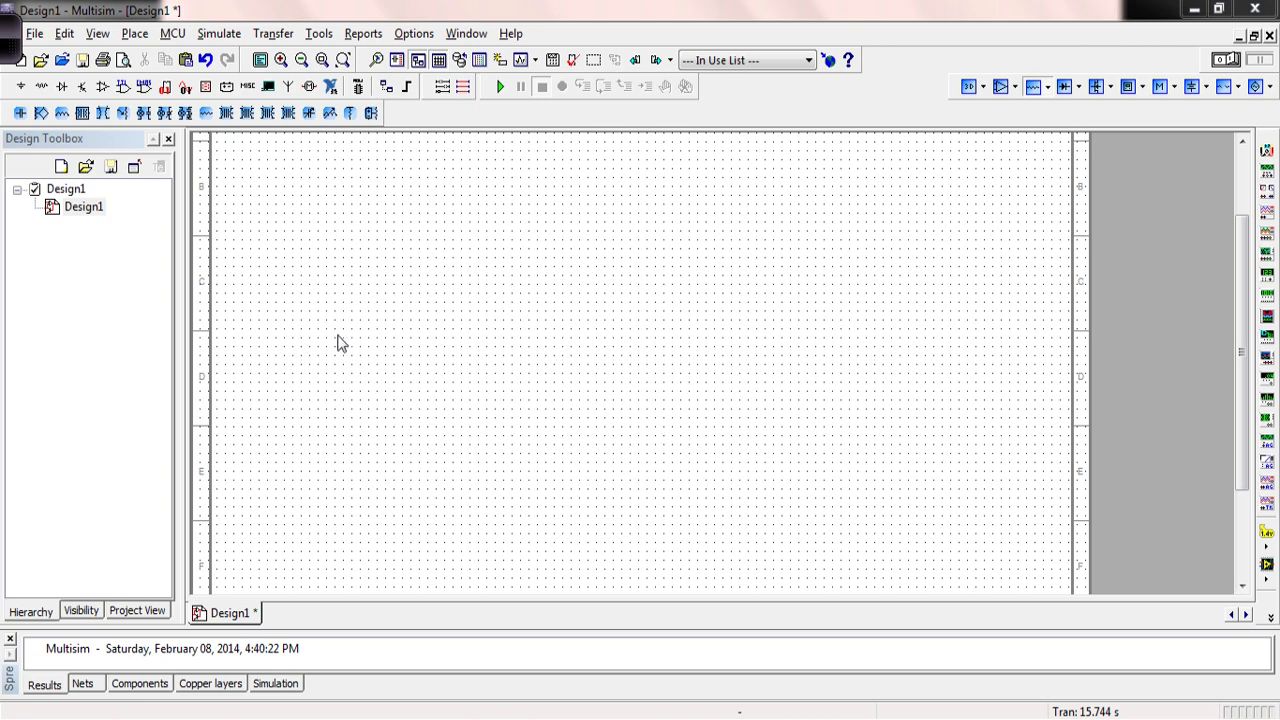
- Place two DC_POWER sources in the upper part of the sheet, level with each other and far apart
{"action": "left_click", "coordinate": [20, 88]}
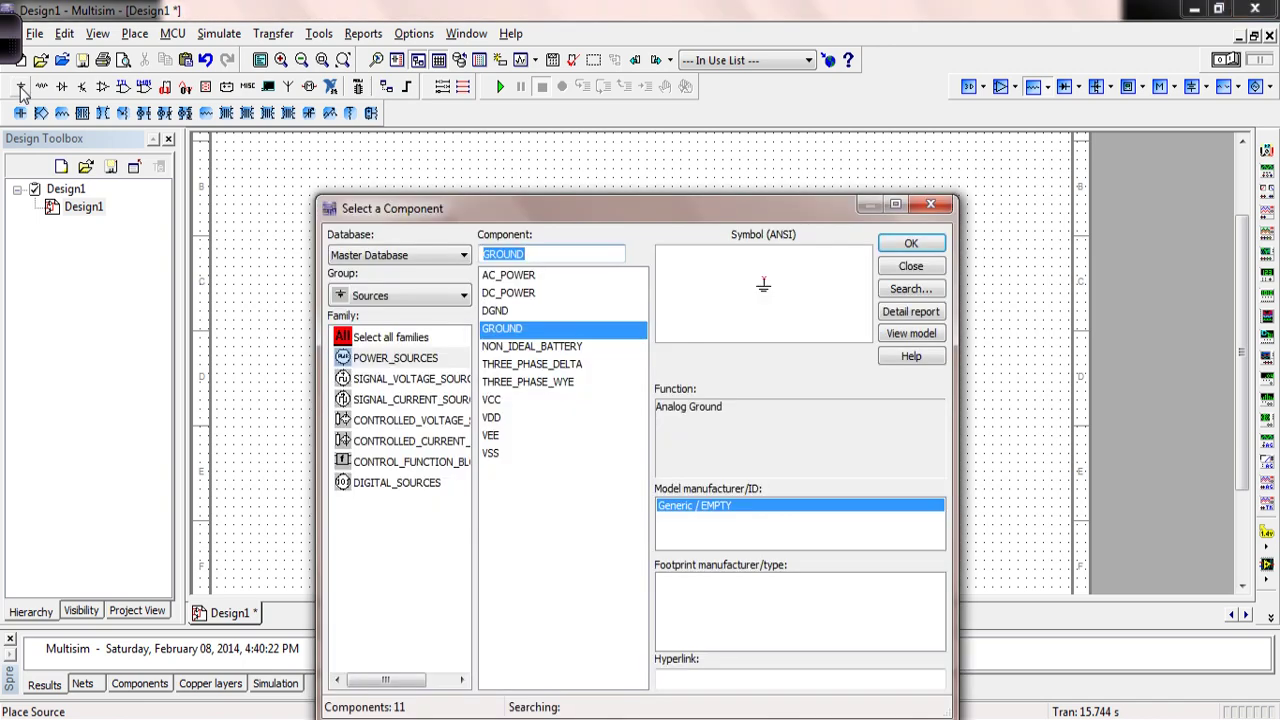
{"action": "left_click", "coordinate": [510, 293]}
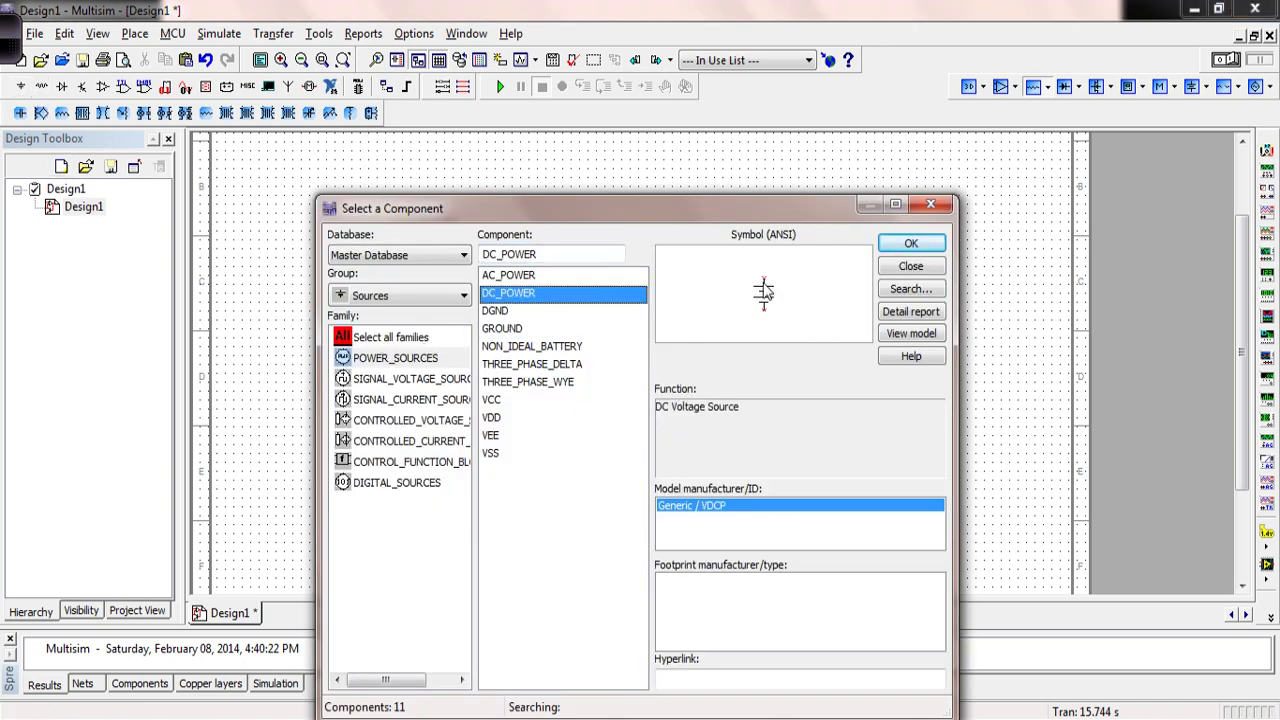
{"action": "left_click", "coordinate": [908, 246]}
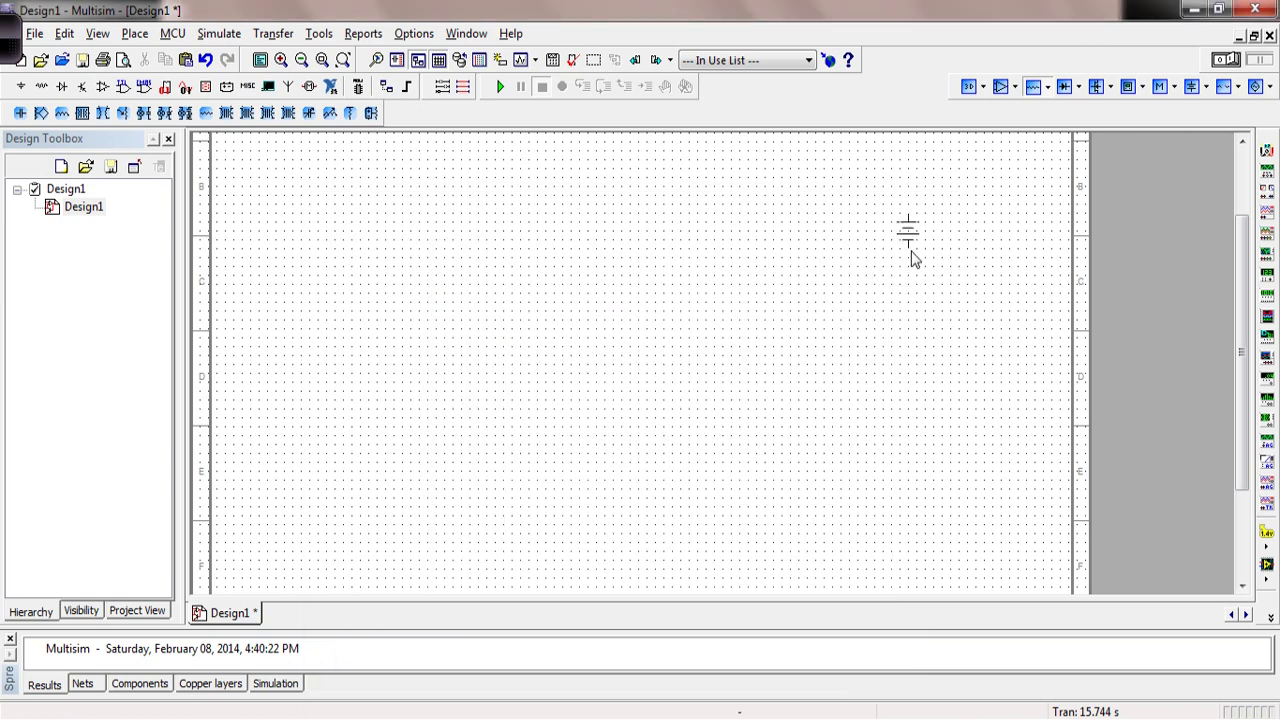
{"action": "left_click", "coordinate": [284, 266]}
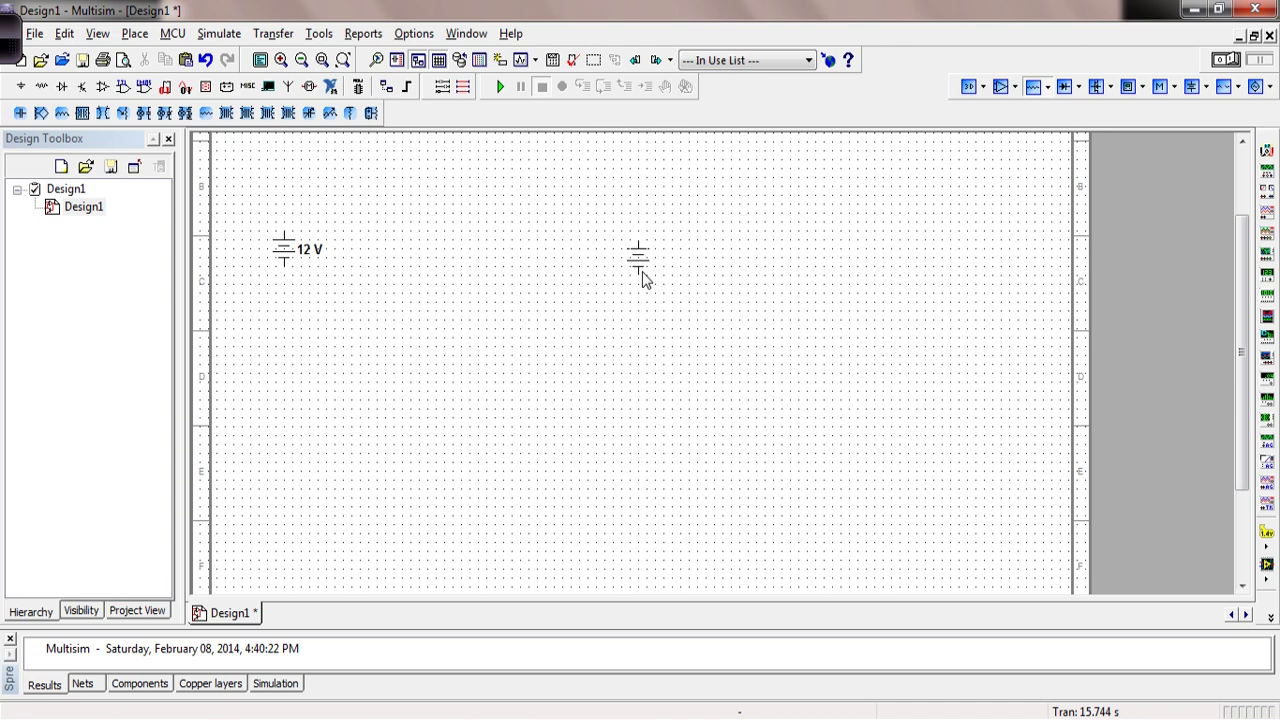
{"action": "left_click", "coordinate": [723, 270]}
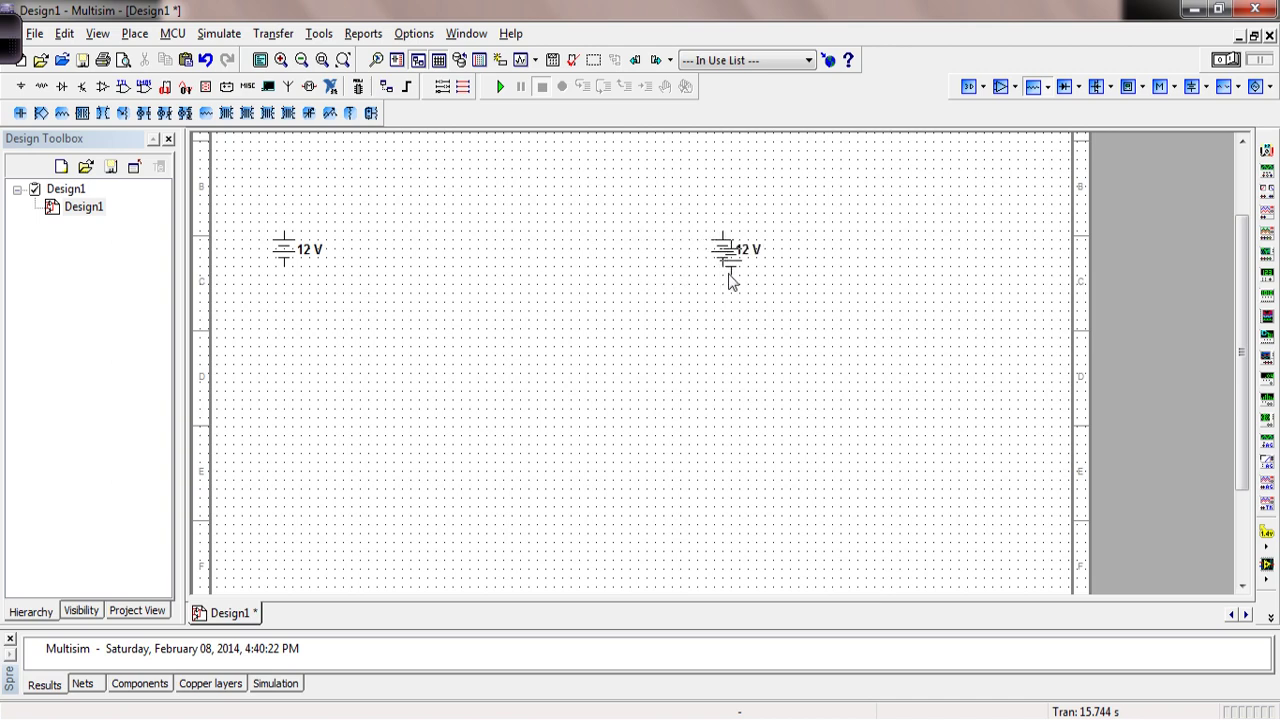
{"action": "key", "text": "Escape"}
- Set the left DC source's voltage to 10 V and the right DC source's voltage to -15 V
{"action": "double_click", "coordinate": [290, 255]}
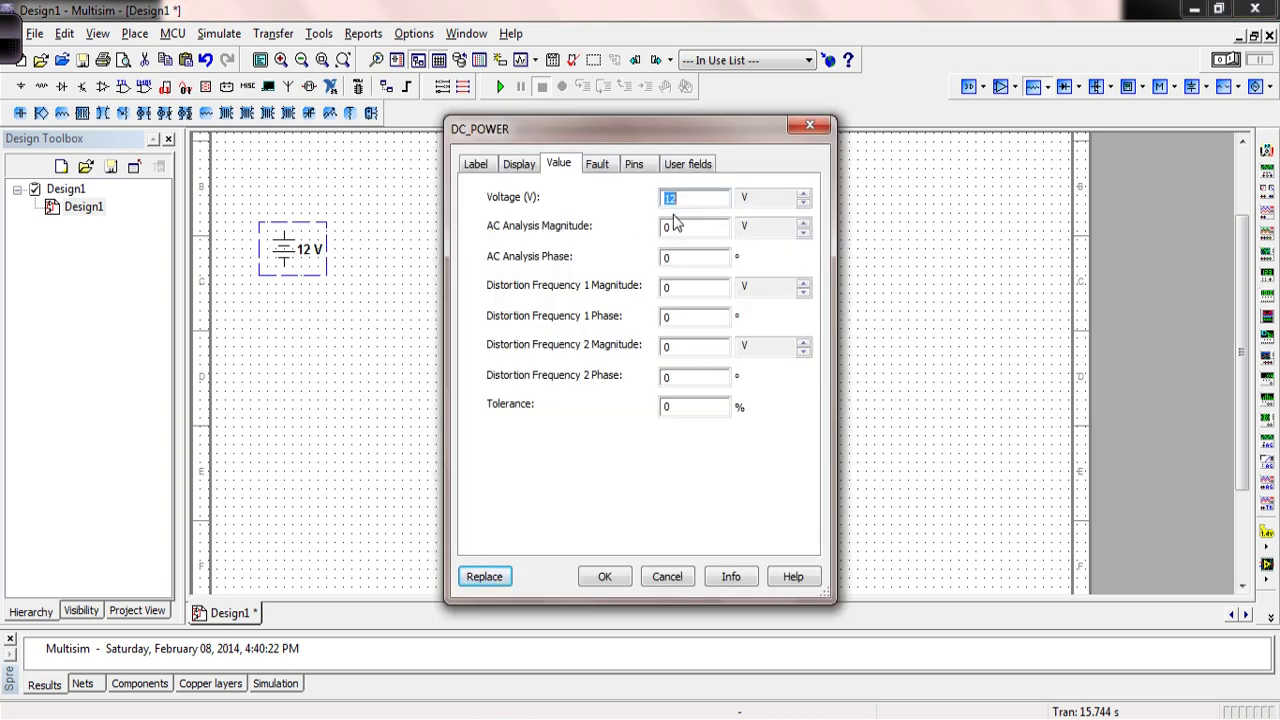
{"action": "type", "text": "10"}
{"action": "key", "text": "Return"}
{"action": "double_click", "coordinate": [749, 249]}
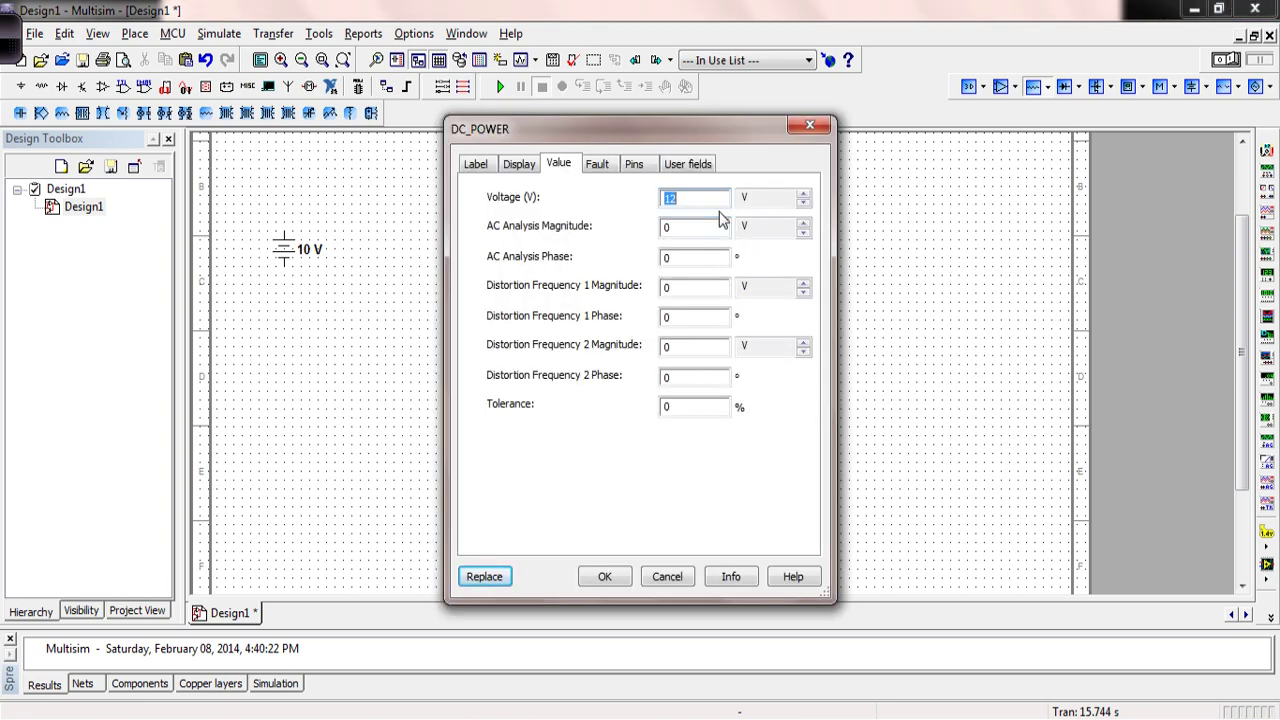
{"action": "type", "text": "-15"}
{"action": "key", "text": "Return"}
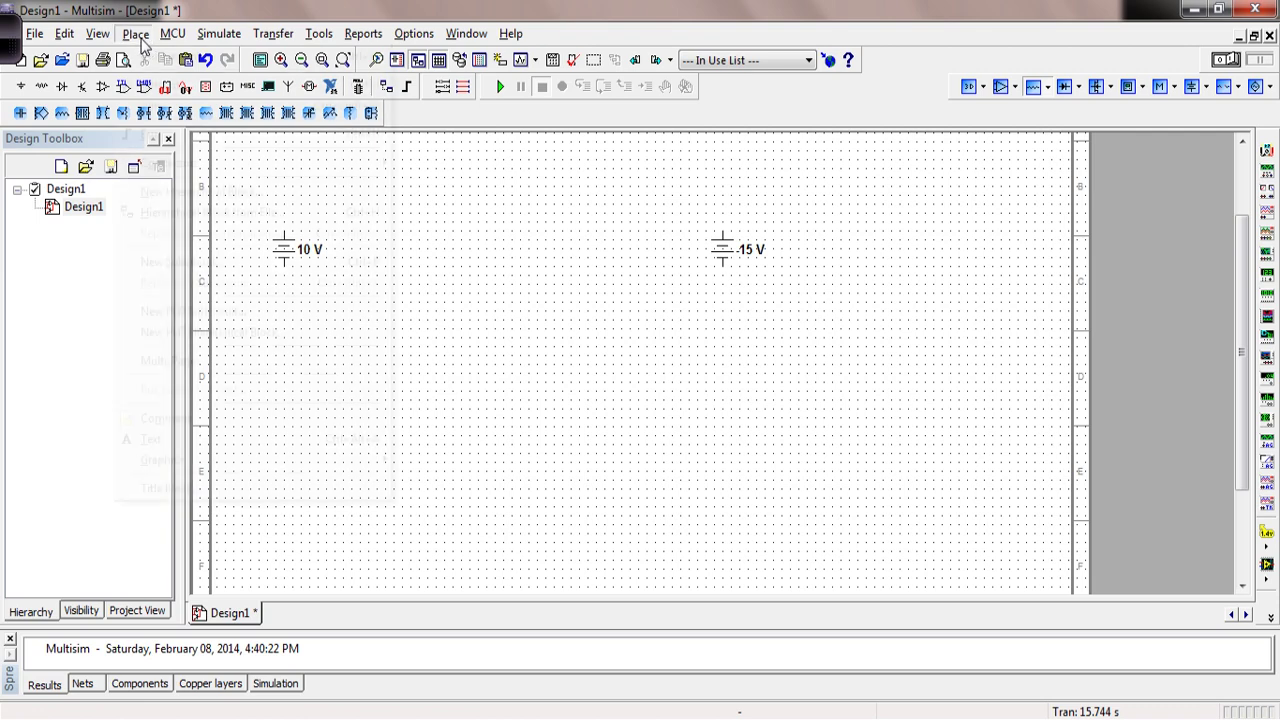
{"action": "left_click", "coordinate": [139, 34]}
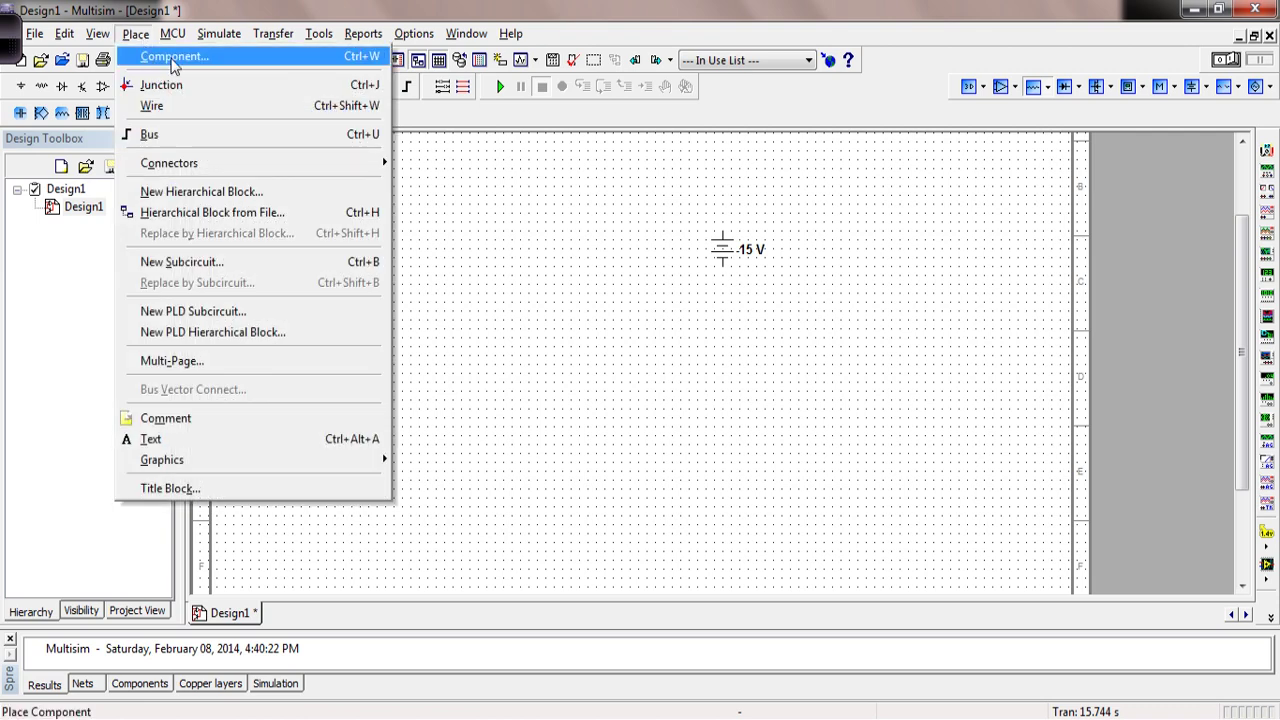
{"action": "left_click", "coordinate": [160, 57]}
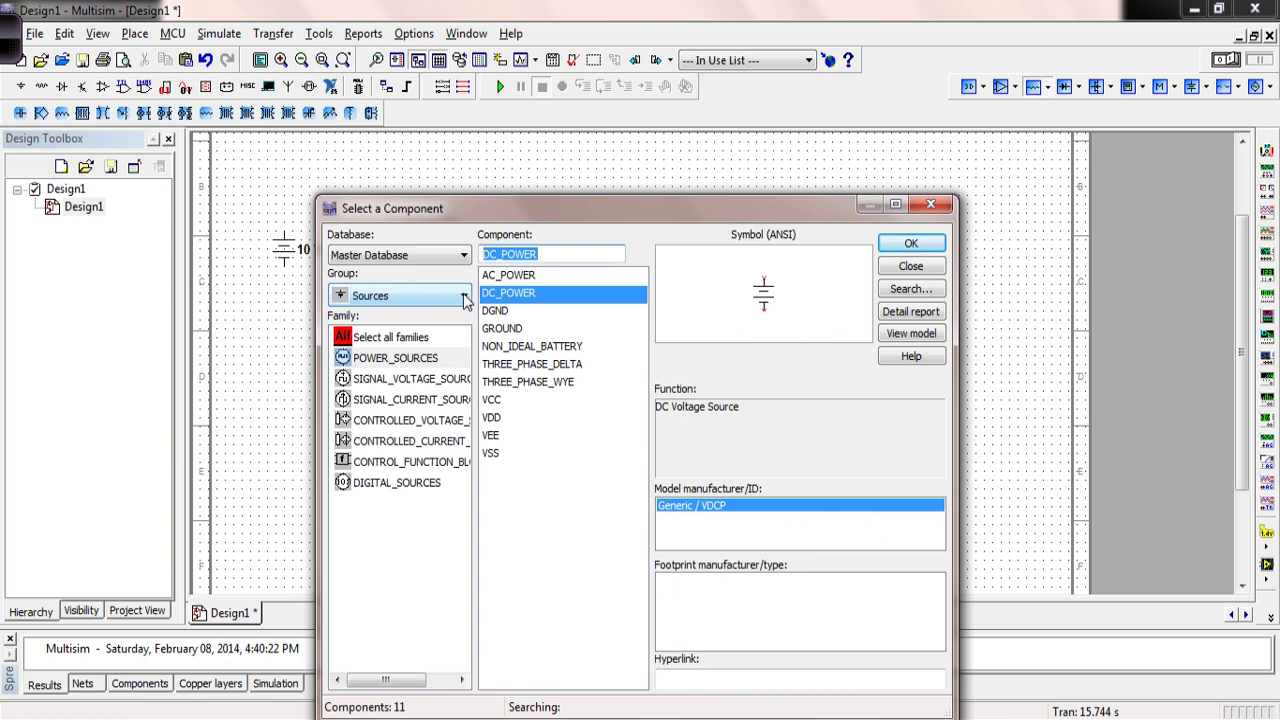
{"action": "left_click", "coordinate": [932, 199]}
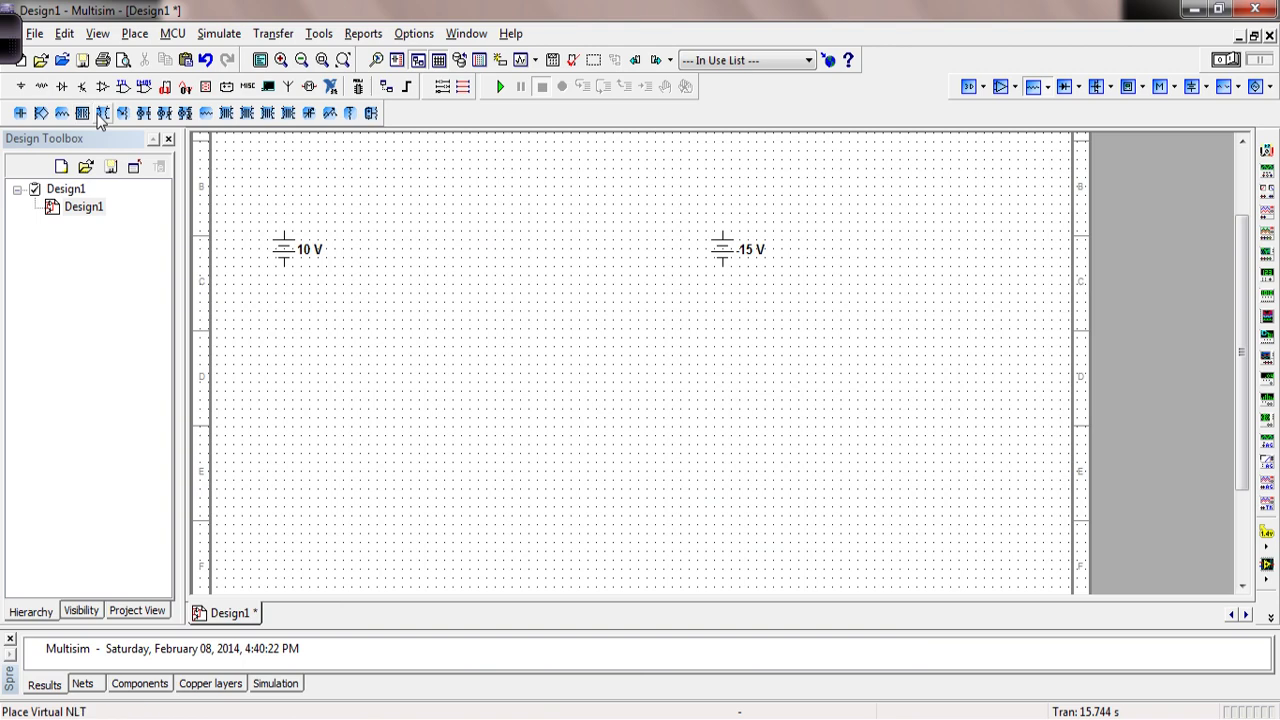
- Place five virtual resistors between the two sources: three in an upper row and two staggered below them
{"action": "left_click", "coordinate": [206, 112]}
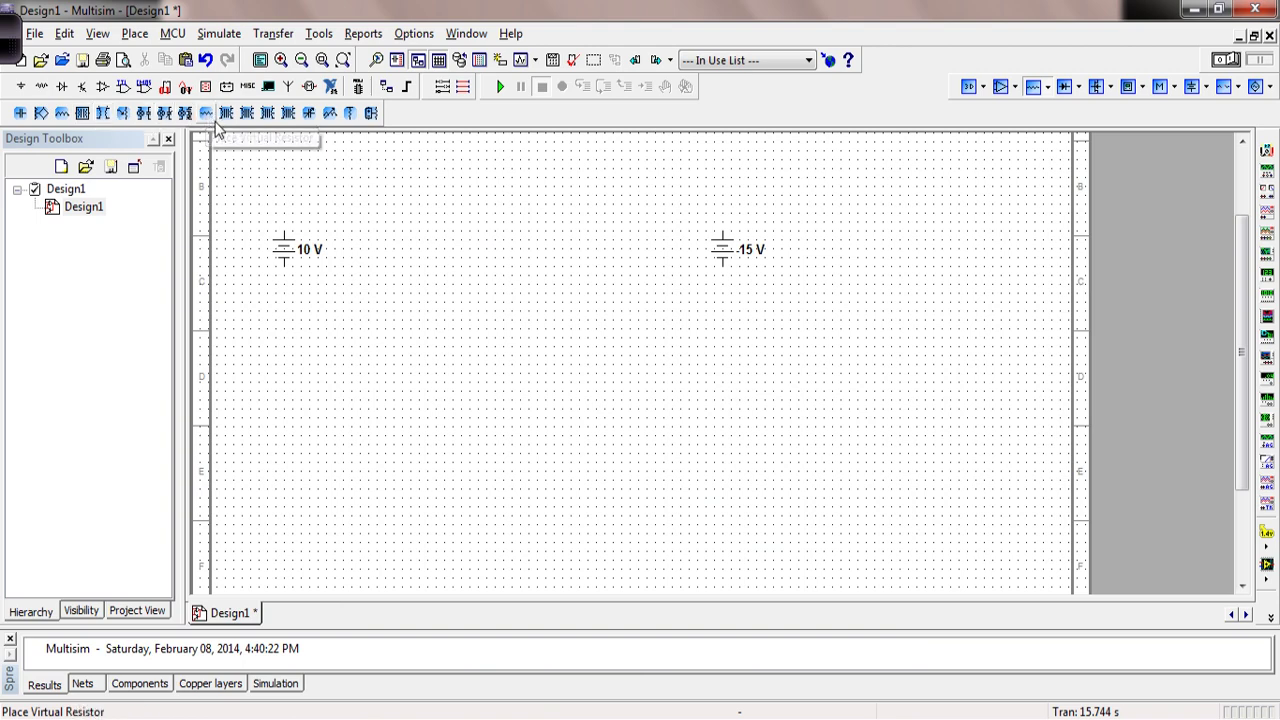
{"action": "left_click", "coordinate": [328, 208]}
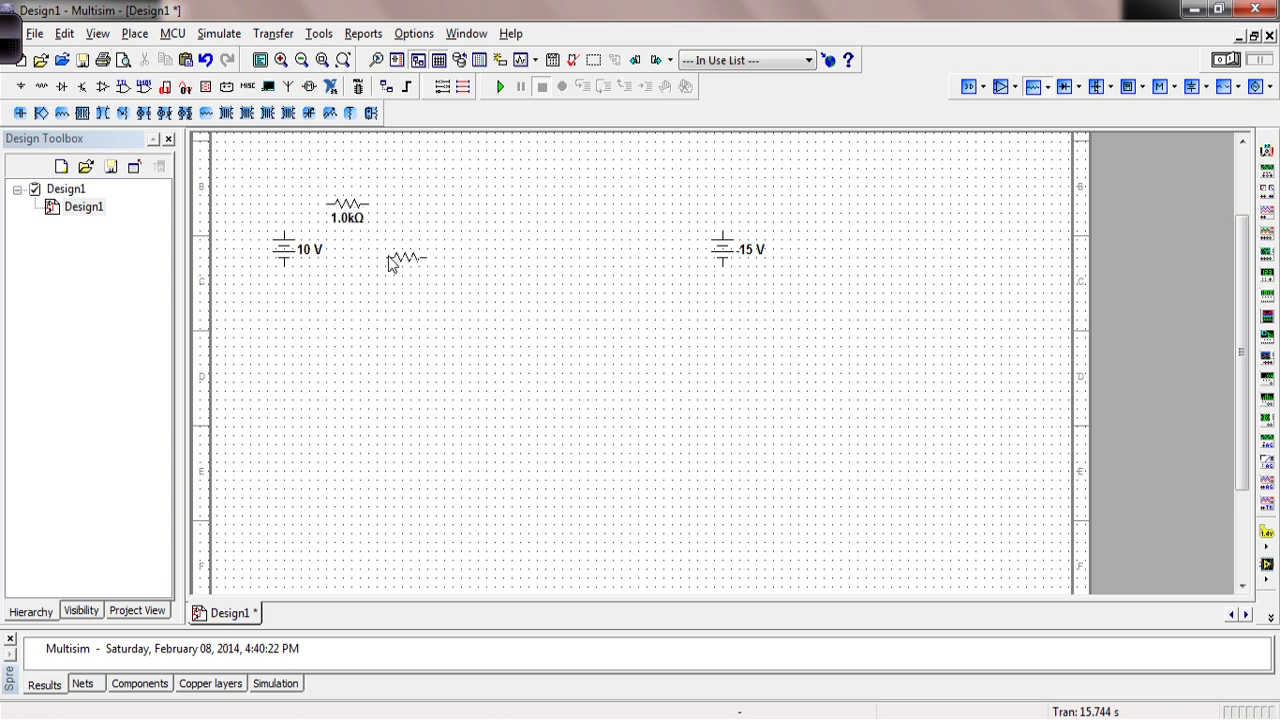
{"action": "left_click", "coordinate": [390, 260]}
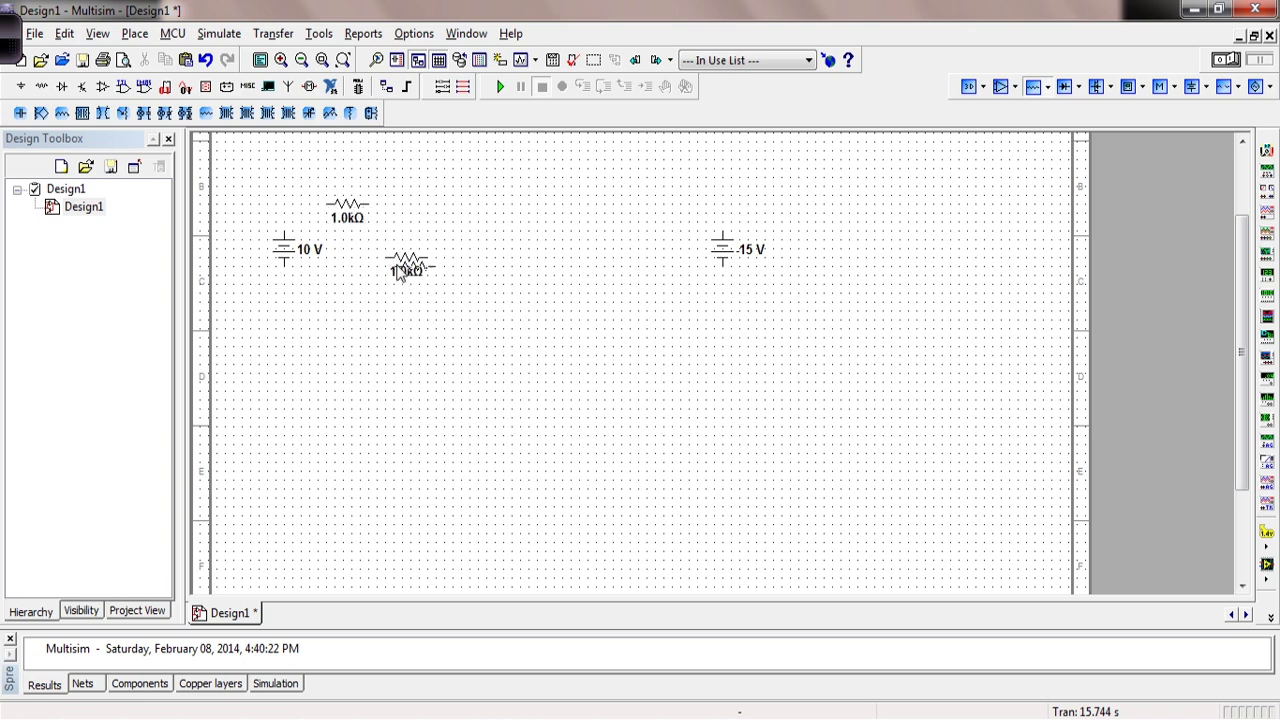
{"action": "left_click", "coordinate": [464, 213]}
{"action": "left_click", "coordinate": [547, 262]}
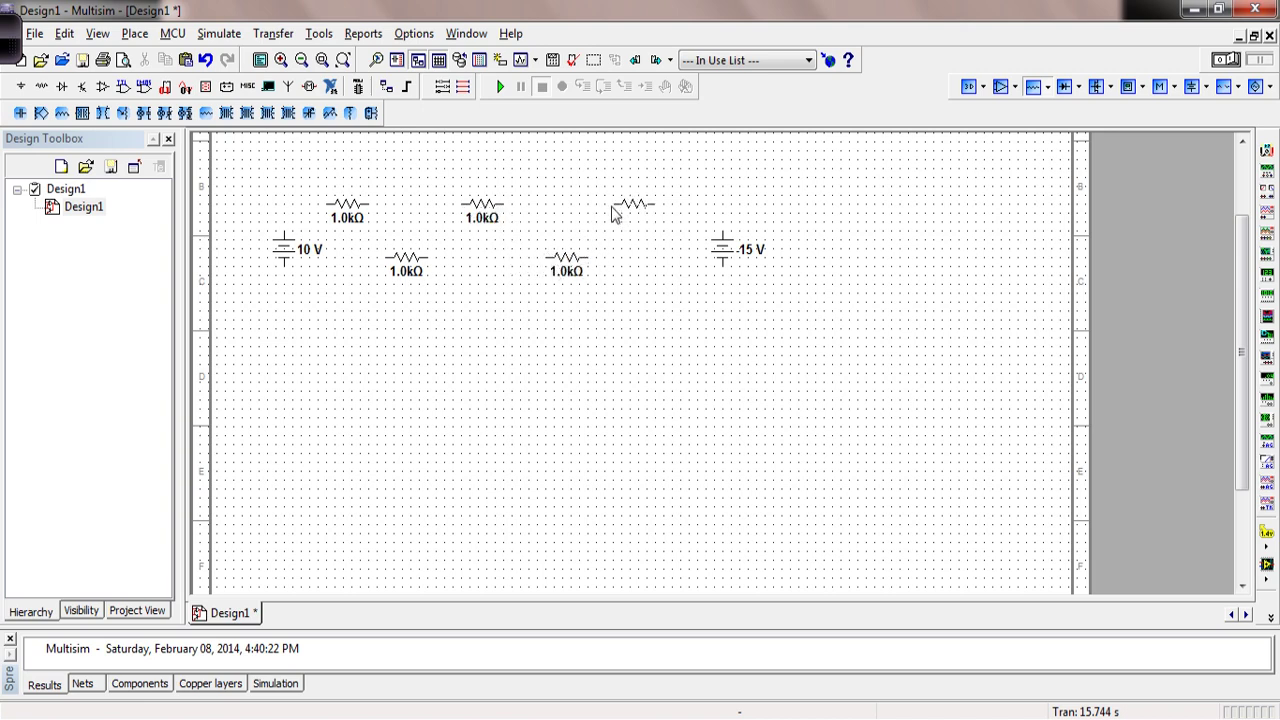
{"action": "left_click", "coordinate": [620, 222]}
- Set the upper-row left resistor to 4 kΩ and the lower-row left resistor to 8 kΩ
{"action": "double_click", "coordinate": [347, 217]}
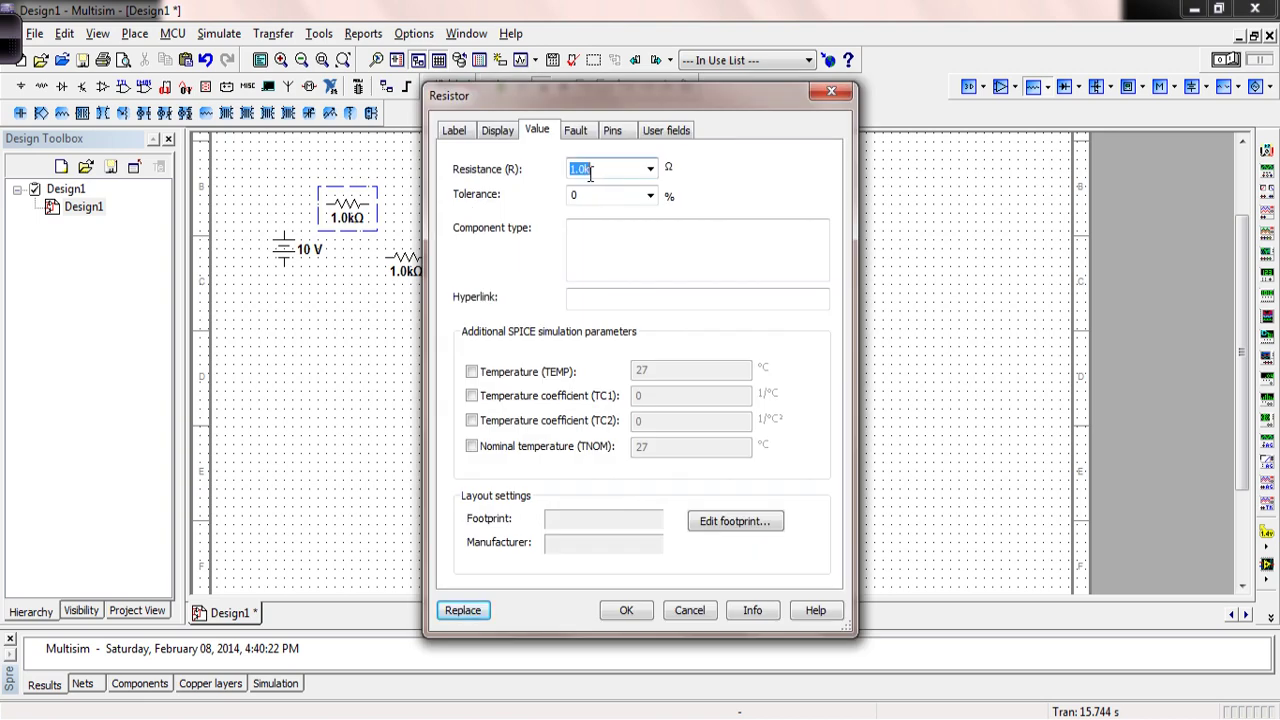
{"action": "type", "text": "4k"}
{"action": "key", "text": "Return"}
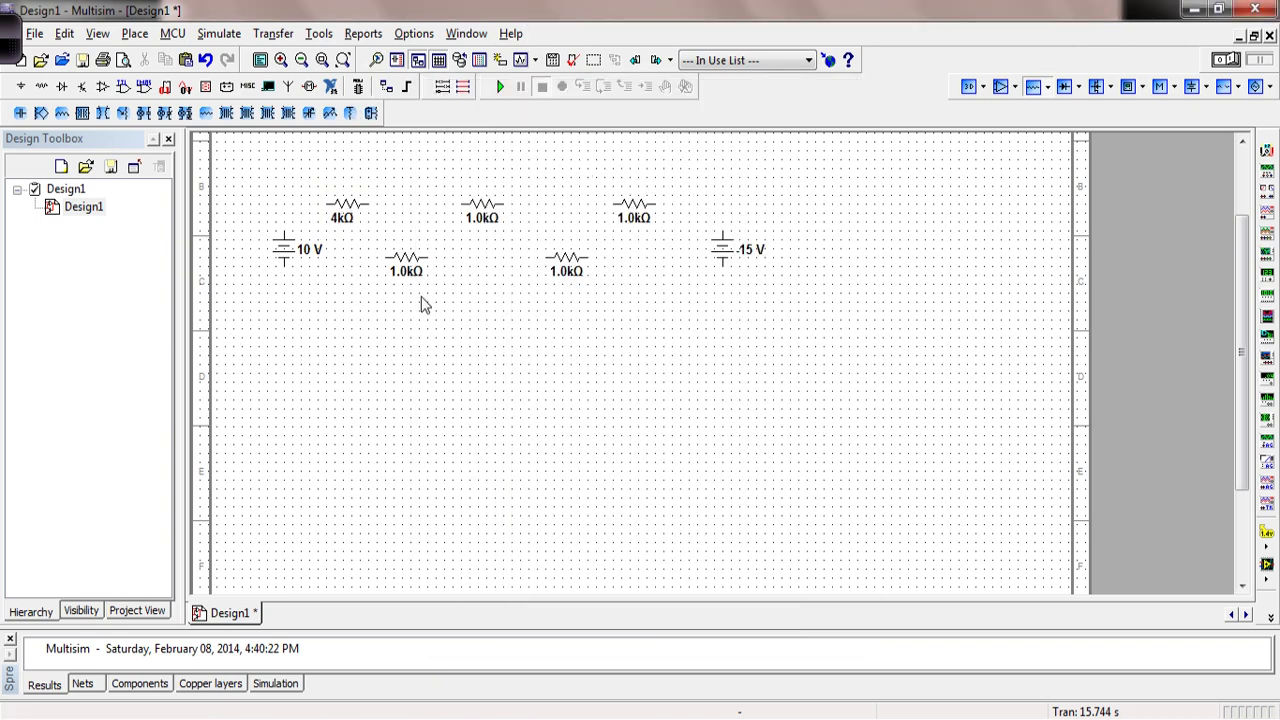
{"action": "double_click", "coordinate": [410, 280]}
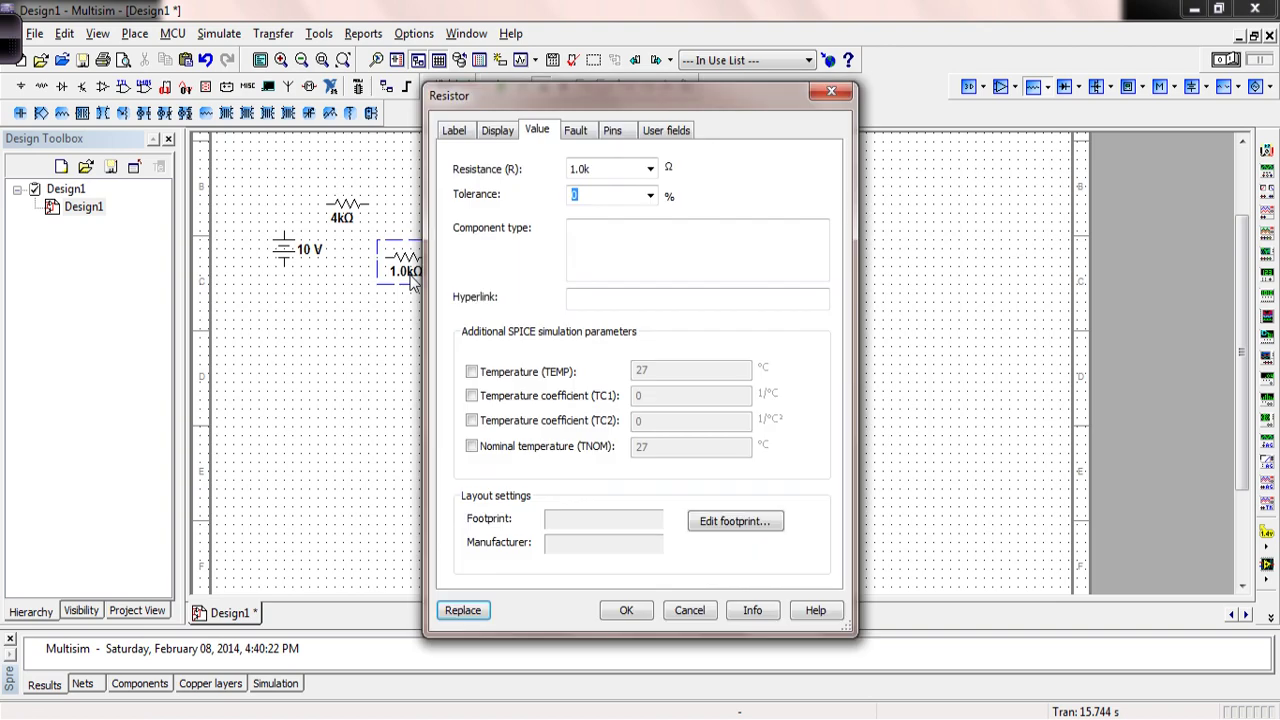
{"action": "type", "text": "8k"}
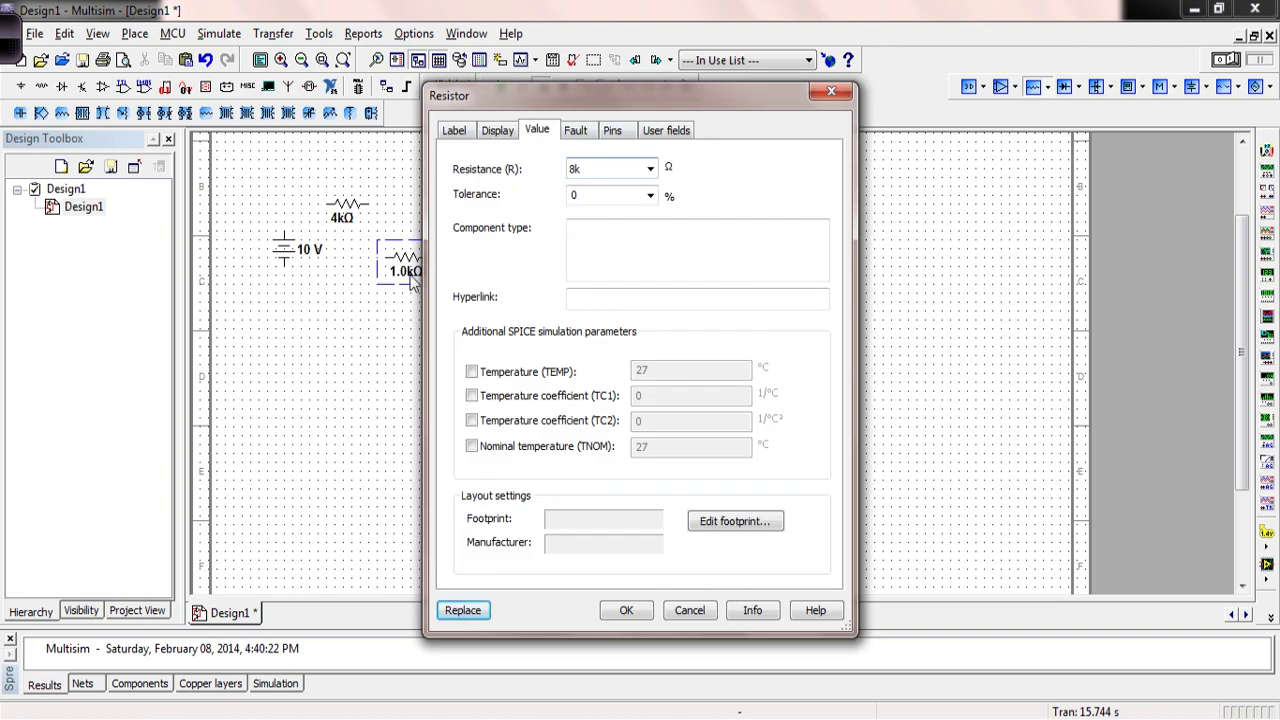
{"action": "key", "text": "Return"}
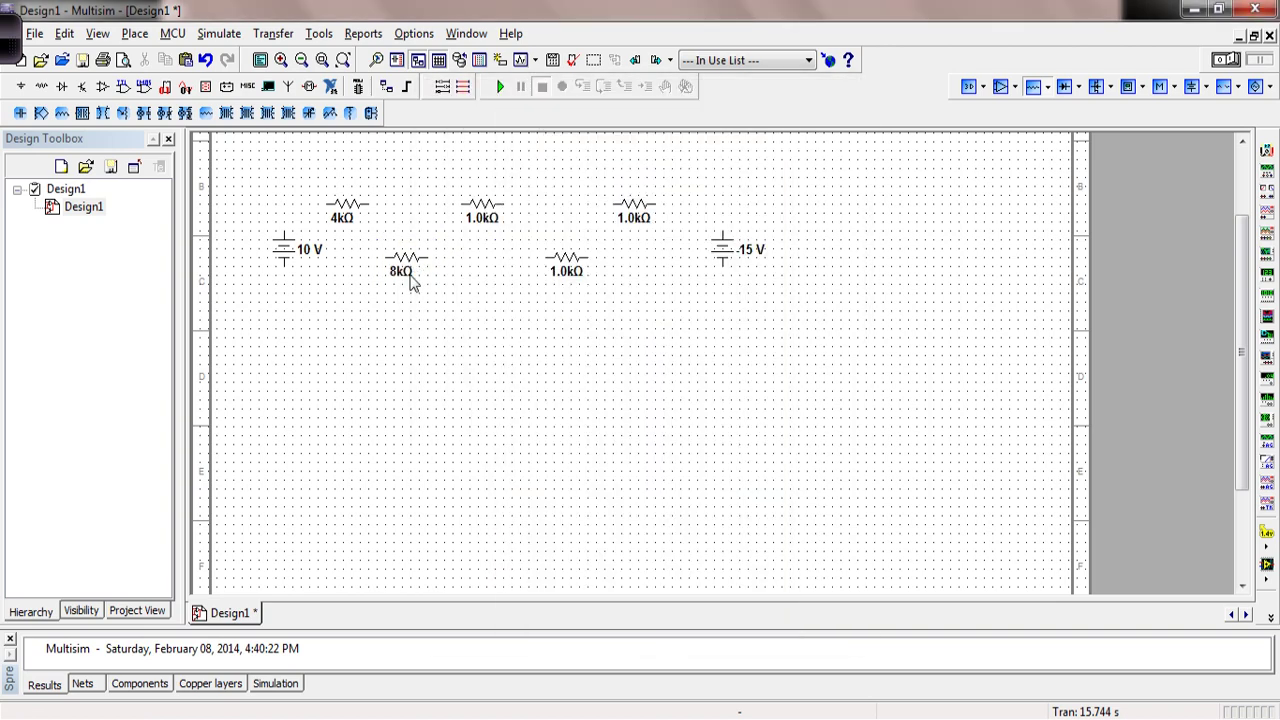
- Set the resistance of the middle resistor in the upper row to 2 kΩ
{"action": "left_click", "coordinate": [485, 215]}
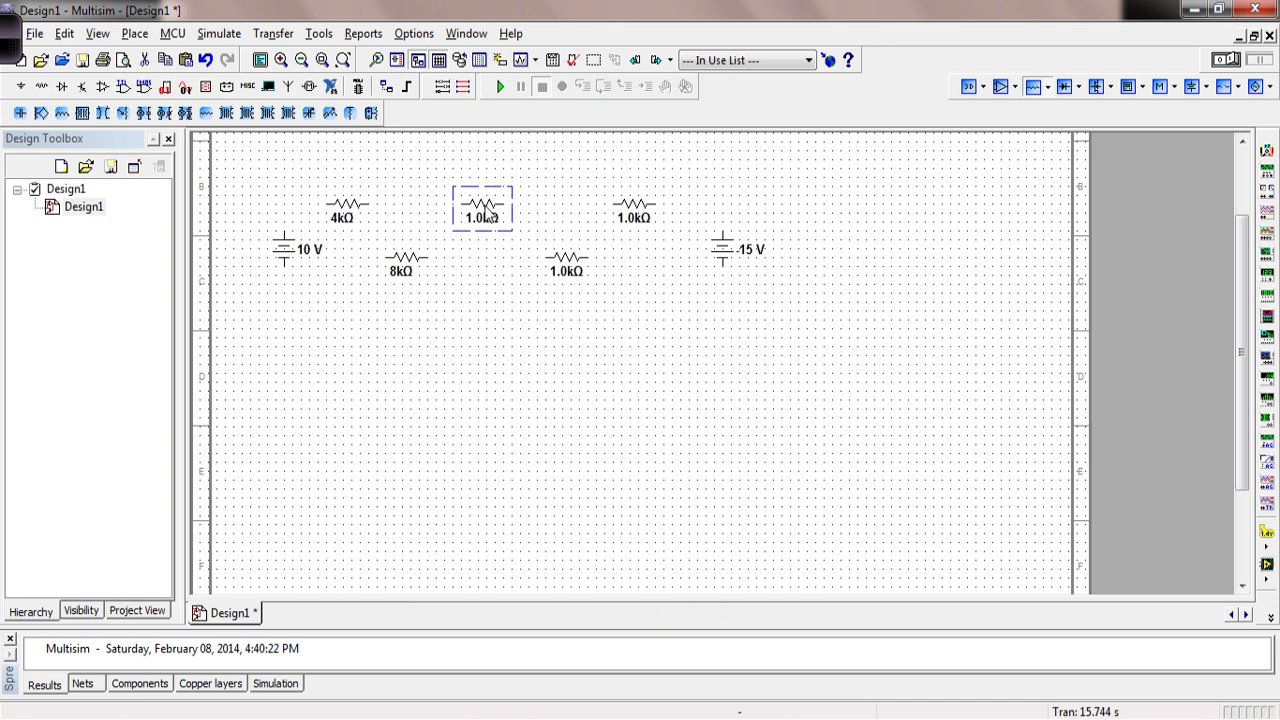
{"action": "double_click", "coordinate": [485, 215]}
{"action": "type", "text": "2k"}
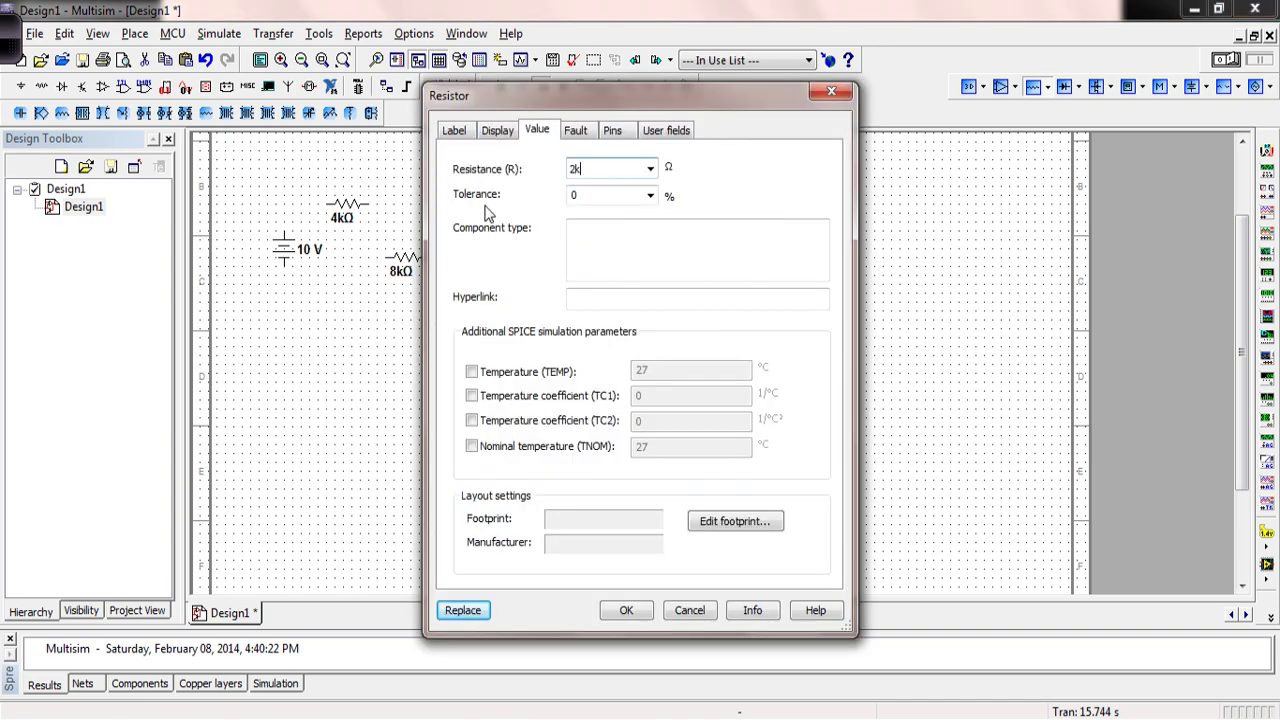
{"action": "key", "text": "Return"}
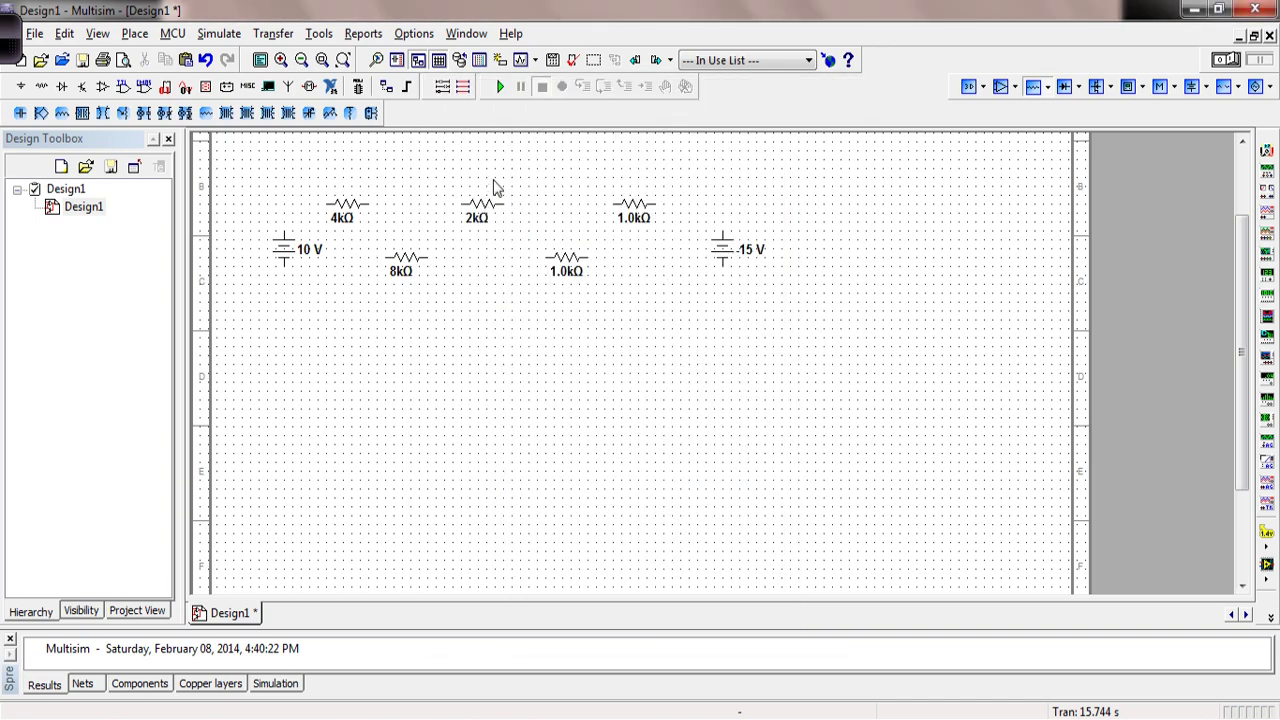
- Set the lower-row right resistor to 12 kΩ and the upper-row right resistor to 24 kΩ
{"action": "double_click", "coordinate": [568, 259]}
{"action": "type", "text": "12k"}
{"action": "key", "text": "Return"}
{"action": "double_click", "coordinate": [637, 222]}
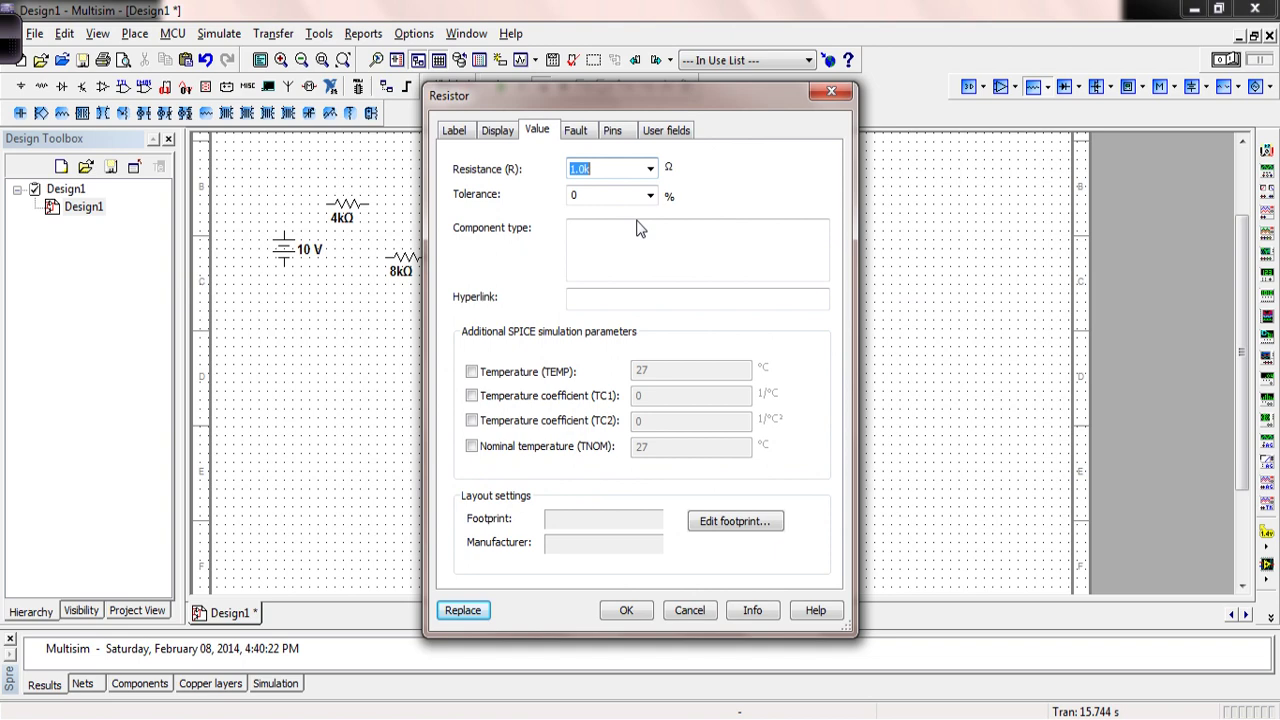
{"action": "type", "text": "24k"}
{"action": "key", "text": "Return"}
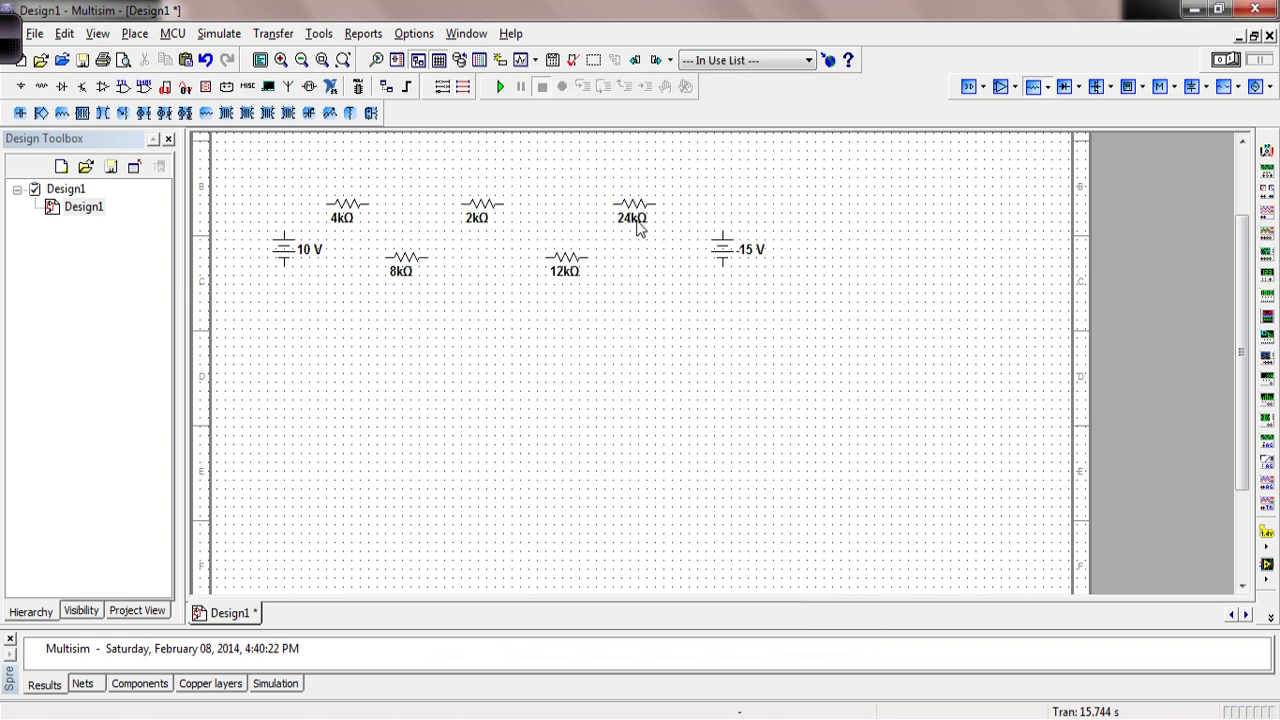
- Rotate the 8 kΩ and 12 kΩ resistors 90 degrees clockwise so they stand vertically
{"action": "left_click", "coordinate": [405, 262]}
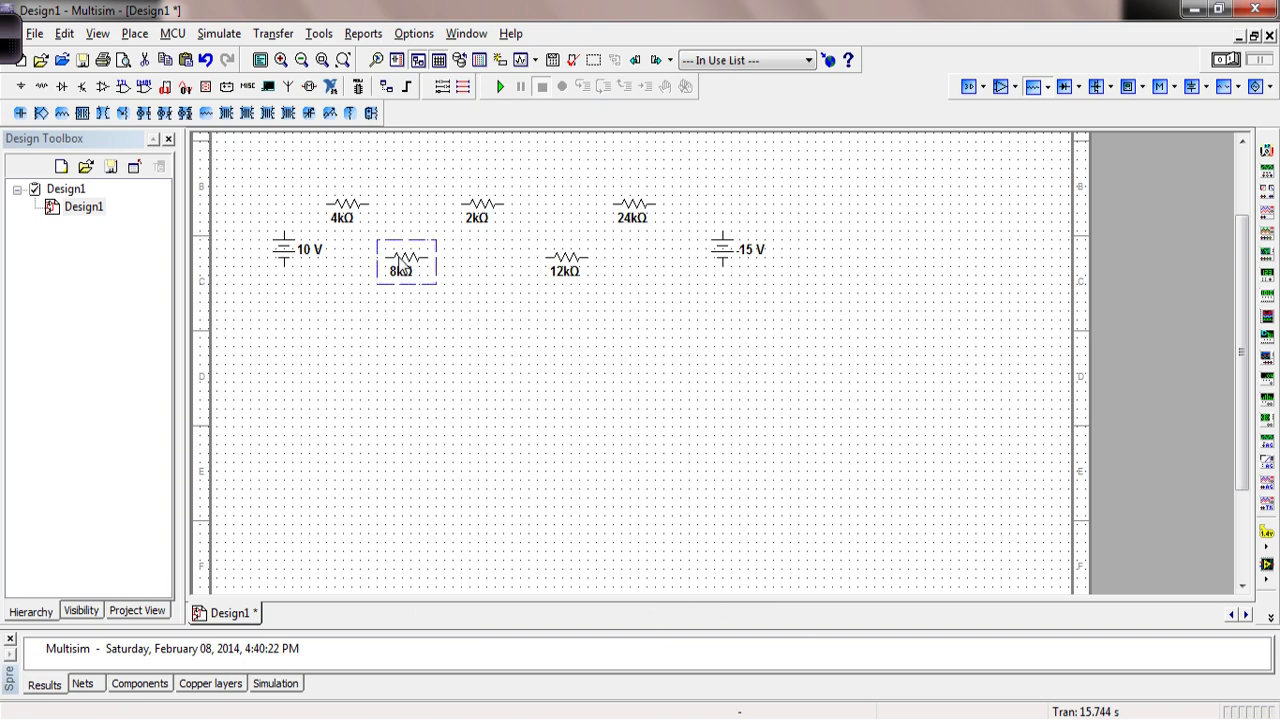
{"action": "right_click", "coordinate": [407, 263]}
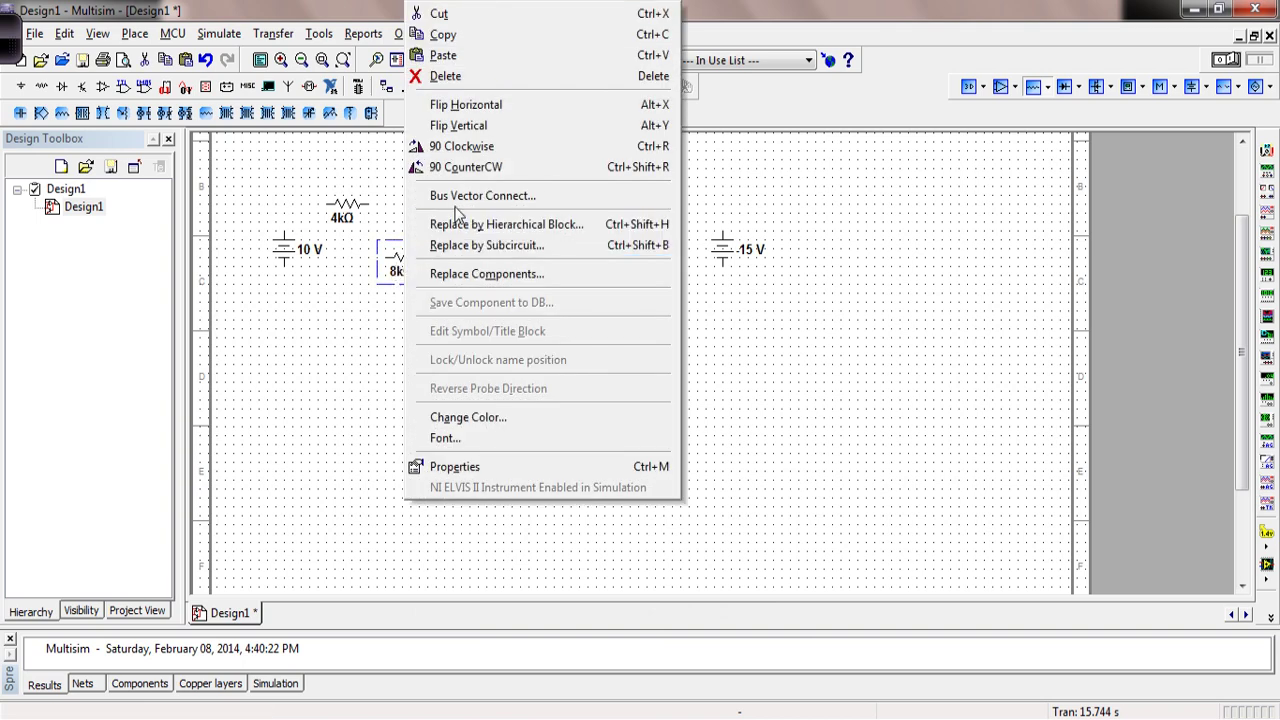
{"action": "left_click", "coordinate": [474, 150]}
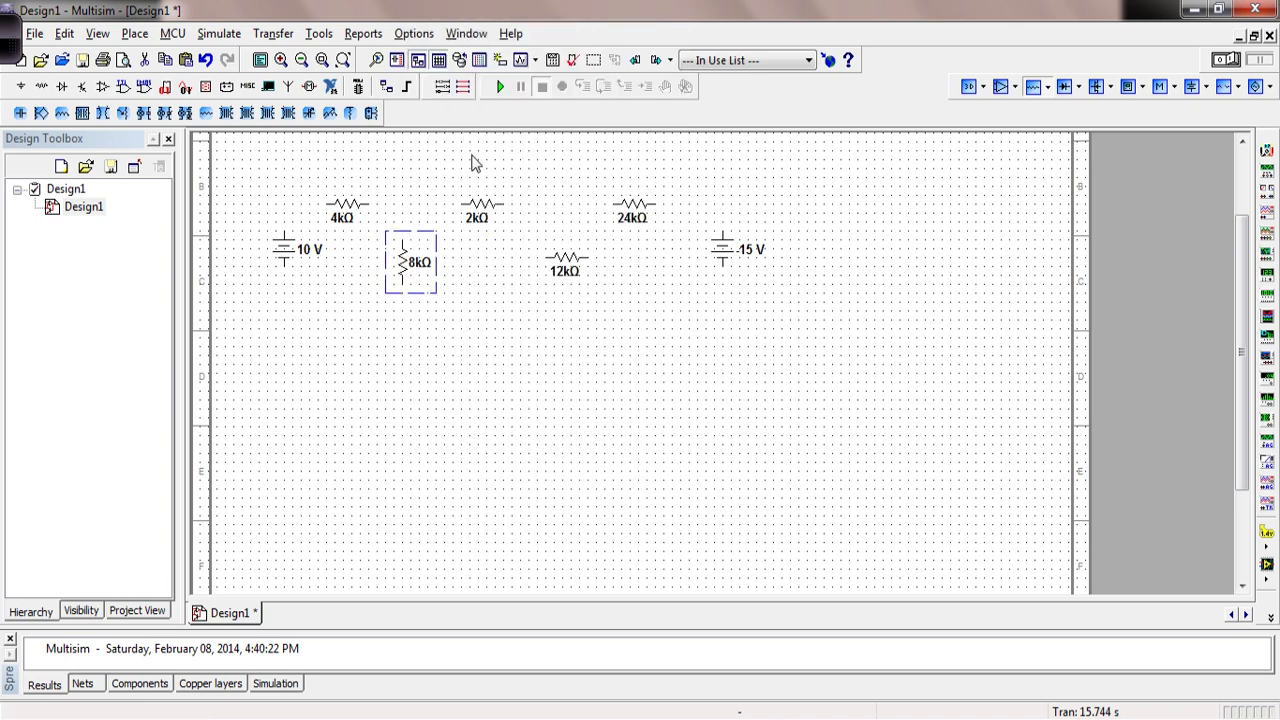
{"action": "right_click", "coordinate": [571, 268]}
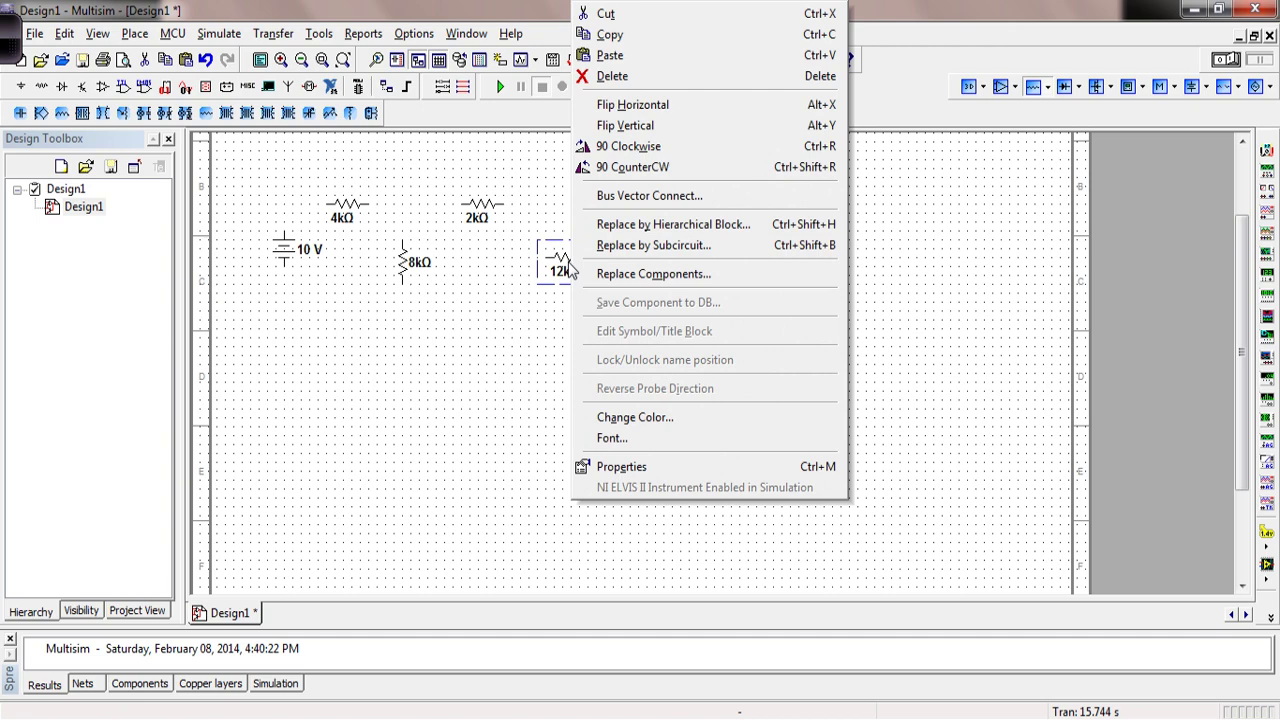
{"action": "left_click", "coordinate": [638, 147]}
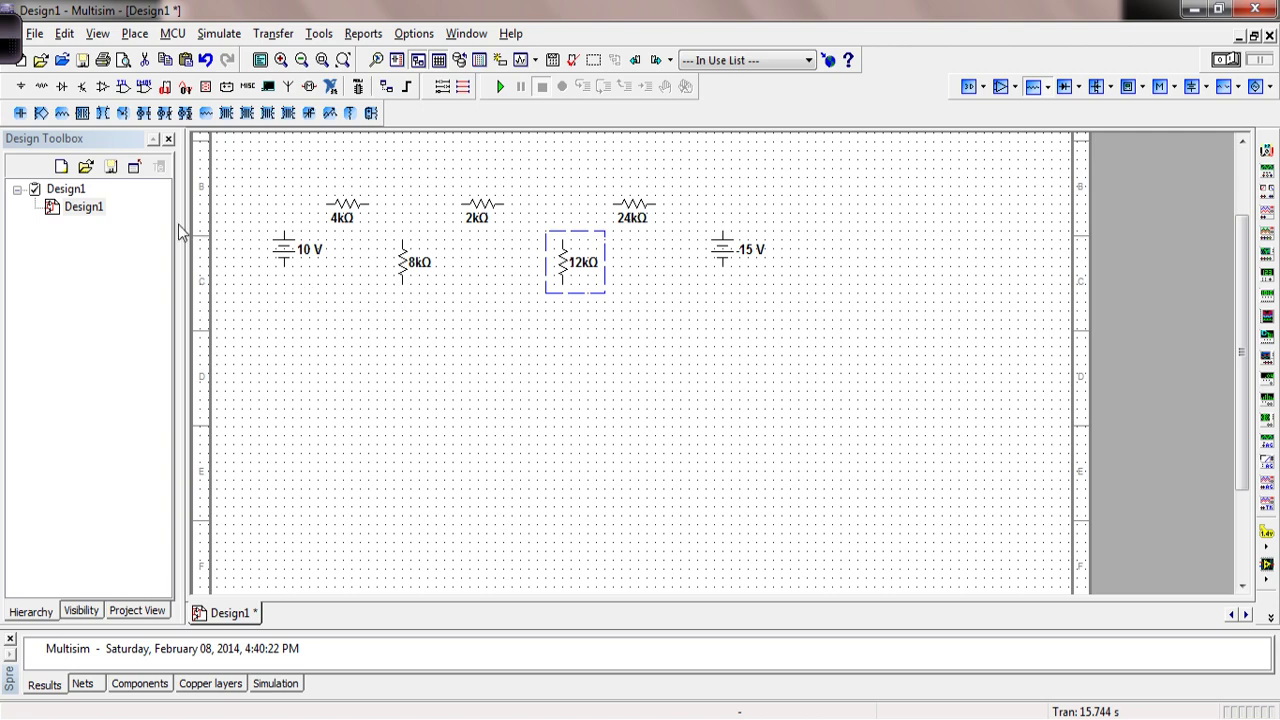
- Place a virtual capacitor below and between the 8 kΩ and 12 kΩ resistors and rotate it 90 degrees clockwise
{"action": "left_click", "coordinate": [20, 114]}
{"action": "left_click", "coordinate": [478, 334]}
{"action": "key", "text": "Escape"}
{"action": "right_click", "coordinate": [484, 334]}
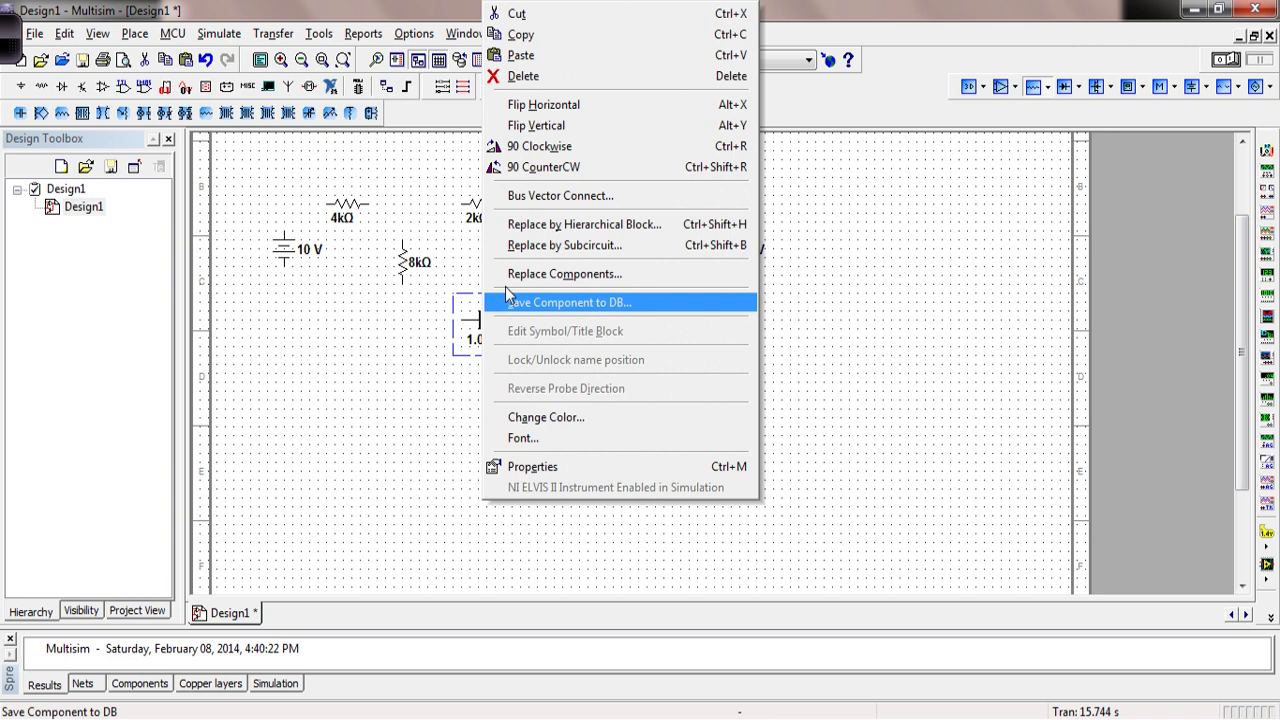
{"action": "left_click", "coordinate": [556, 148]}
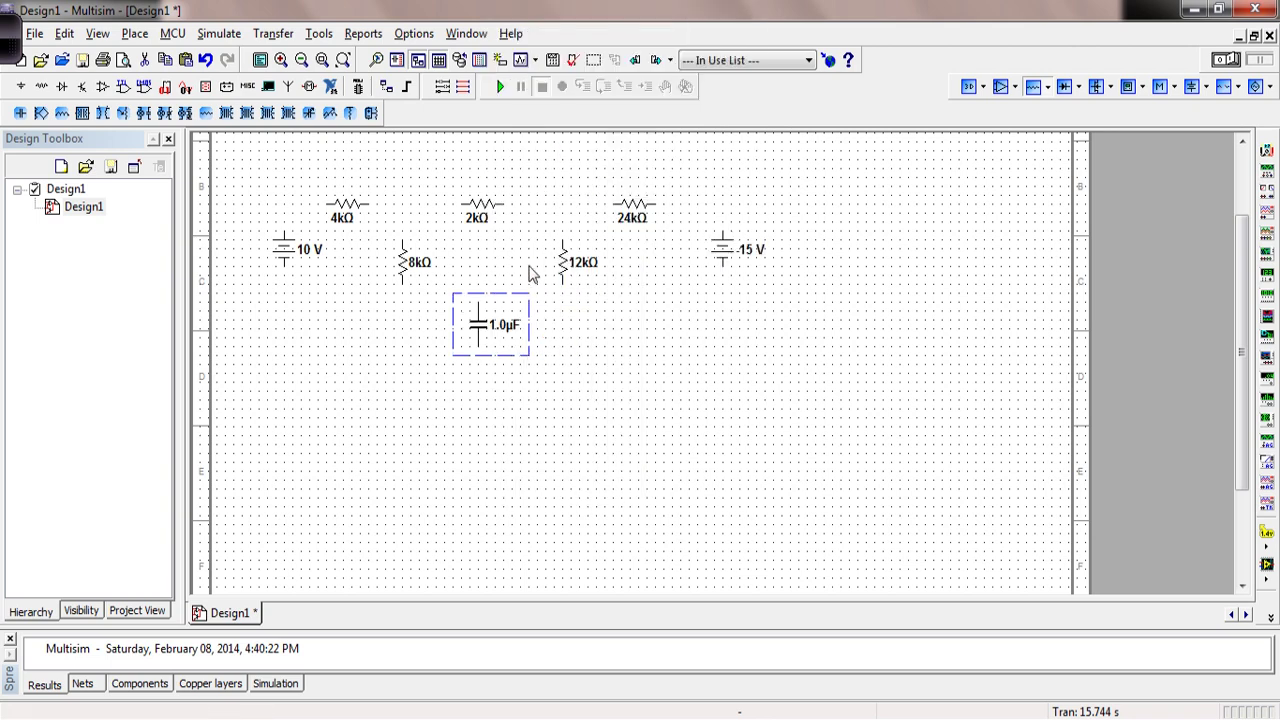
- Set the capacitor's capacitance to 20 µF
{"action": "double_click", "coordinate": [494, 333]}
{"action": "type", "text": "20"}
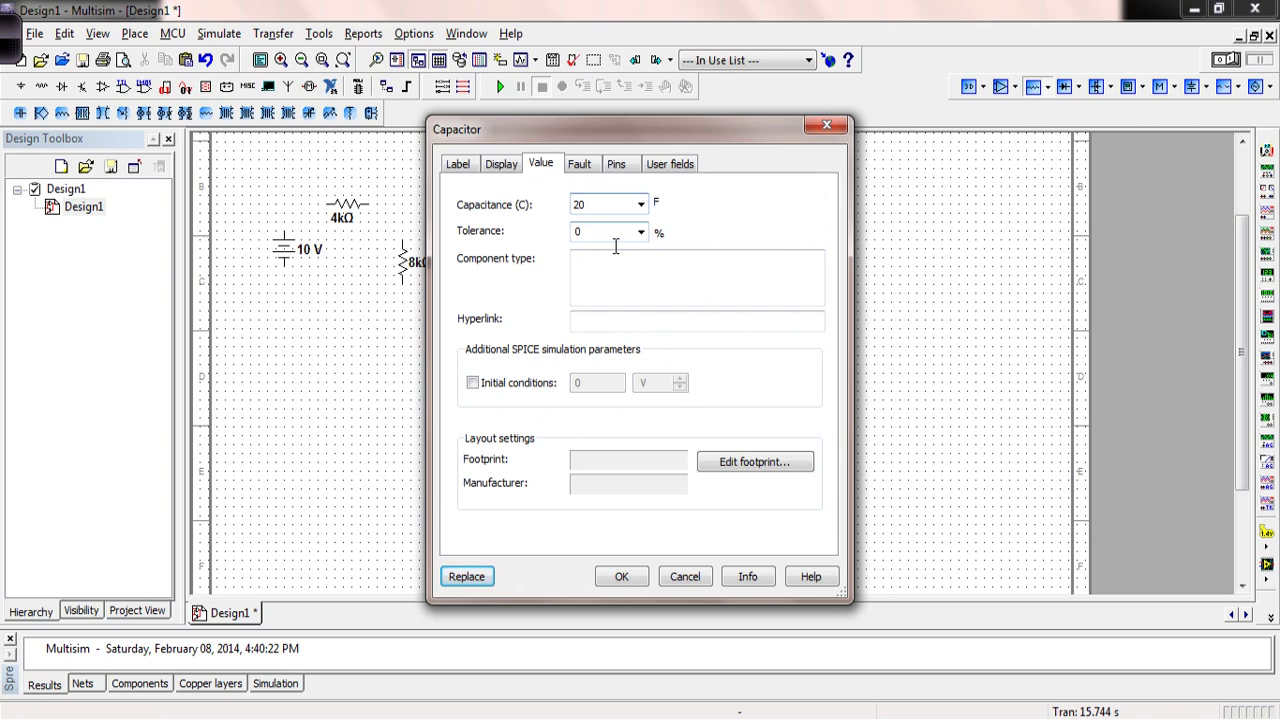
{"action": "type", "text": "u"}
{"action": "key", "text": "Return"}
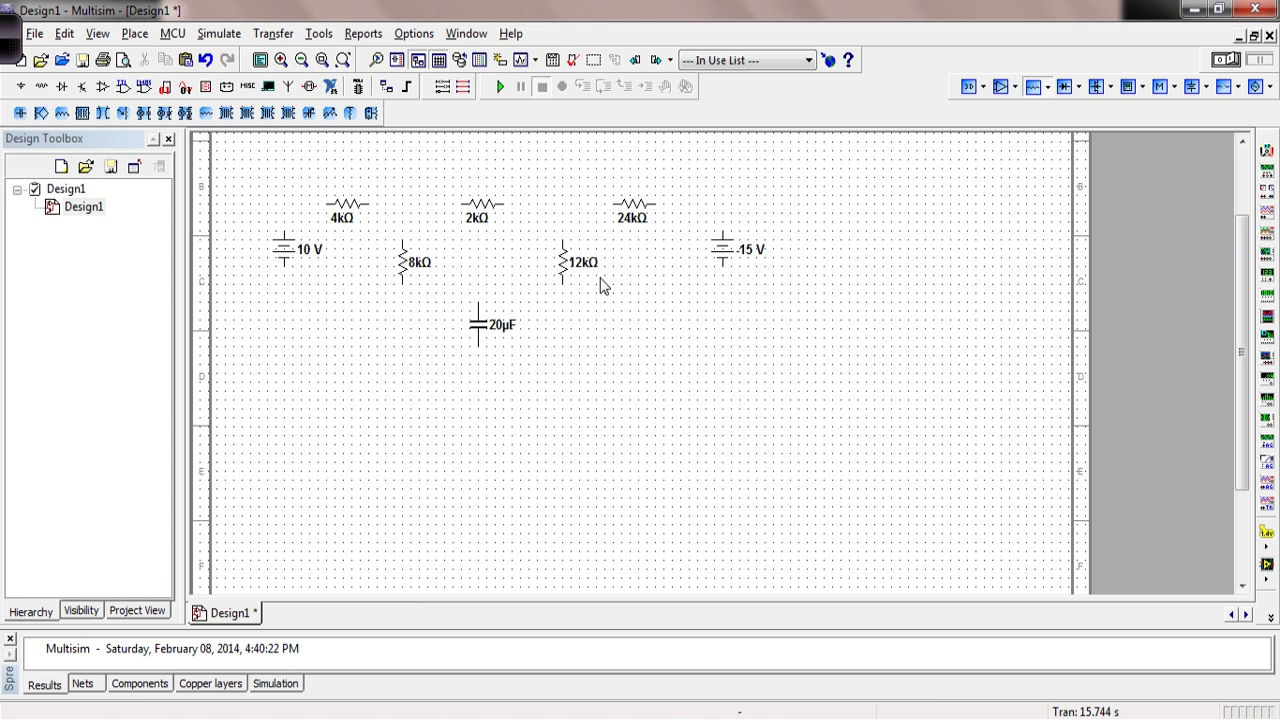
{"action": "key", "text": "ctrl+shift+d"}
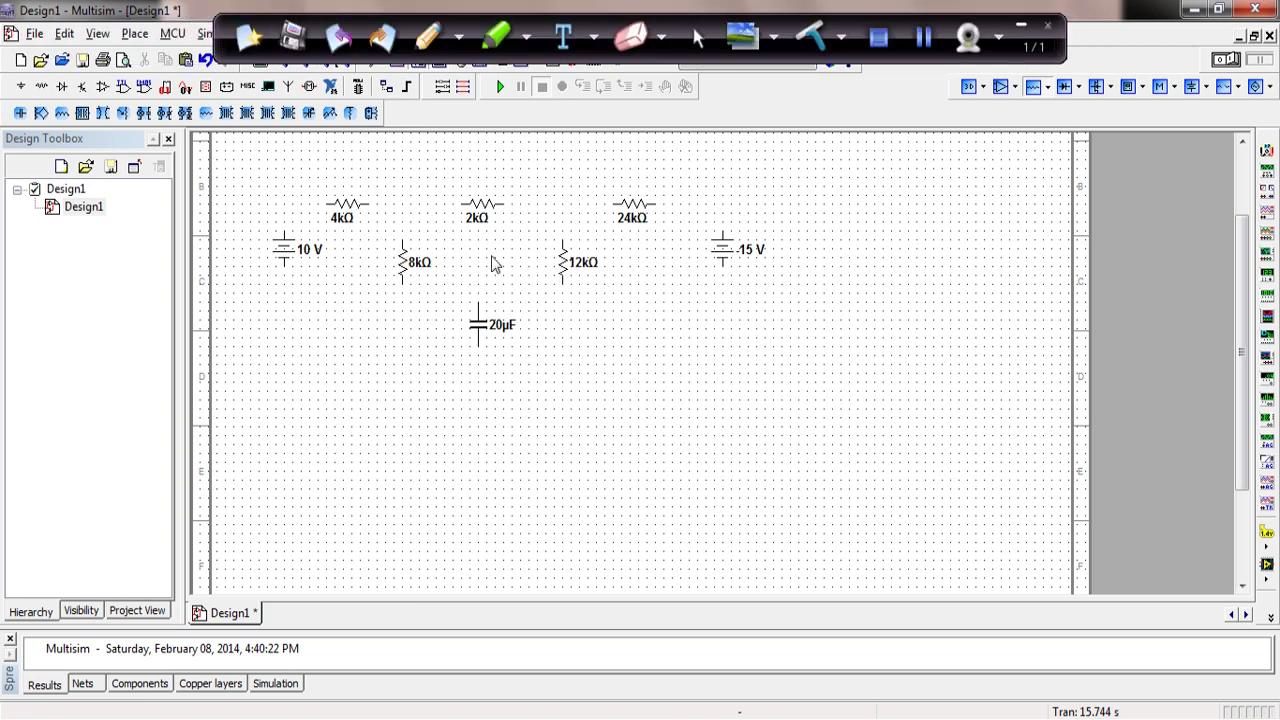
- Place an SPDT switch from the SWITCH family in the empty area below the 20 µF capacitor
{"action": "key", "text": "ctrl+shift+d"}
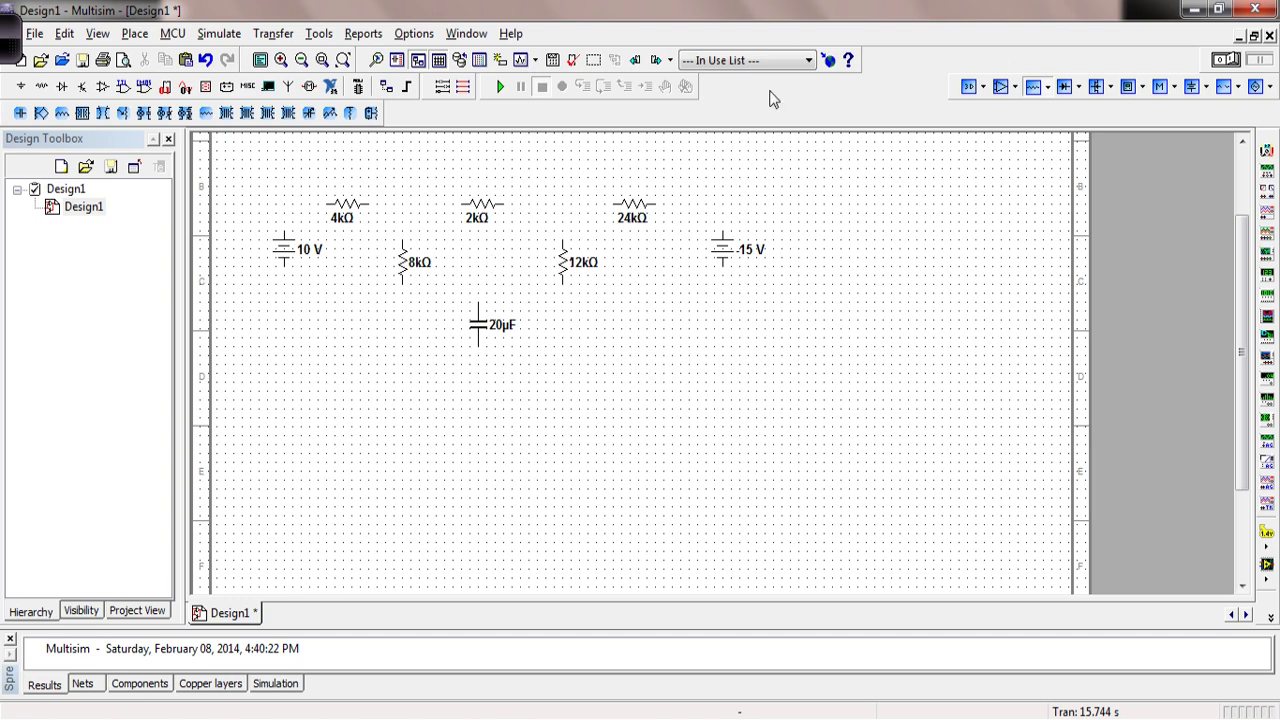
{"action": "left_click", "coordinate": [134, 34]}
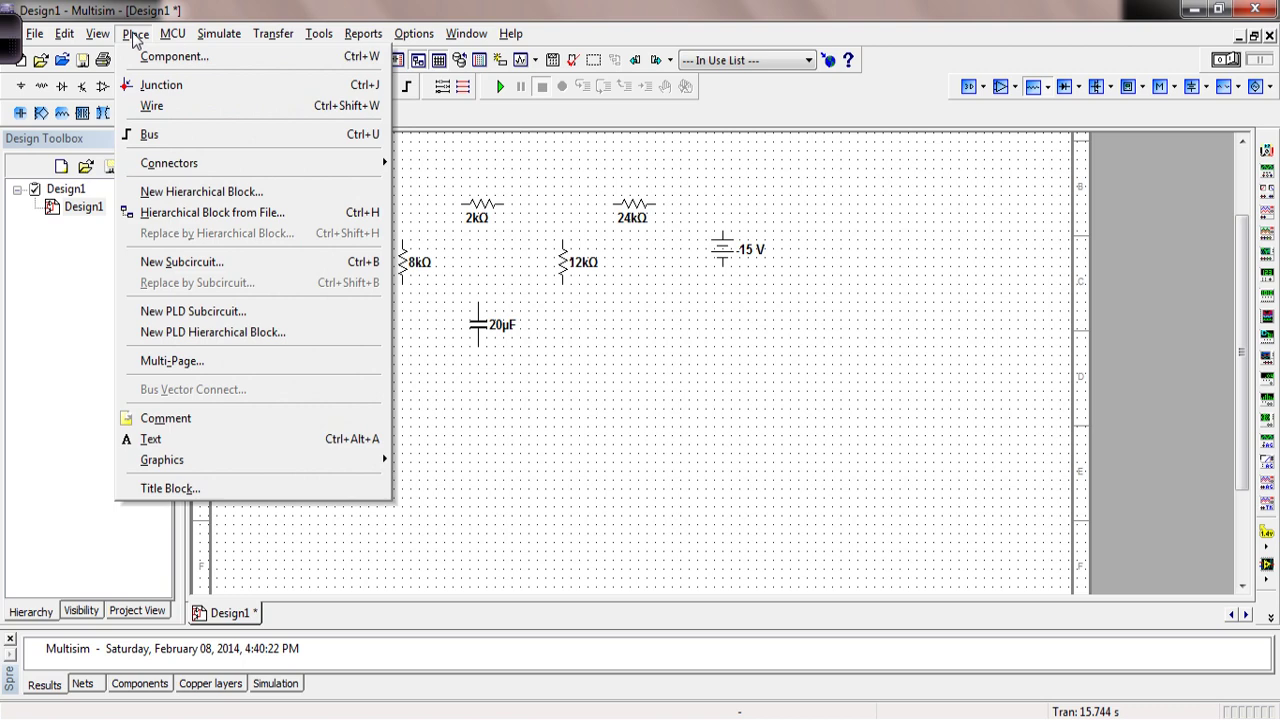
{"action": "left_click", "coordinate": [148, 60]}
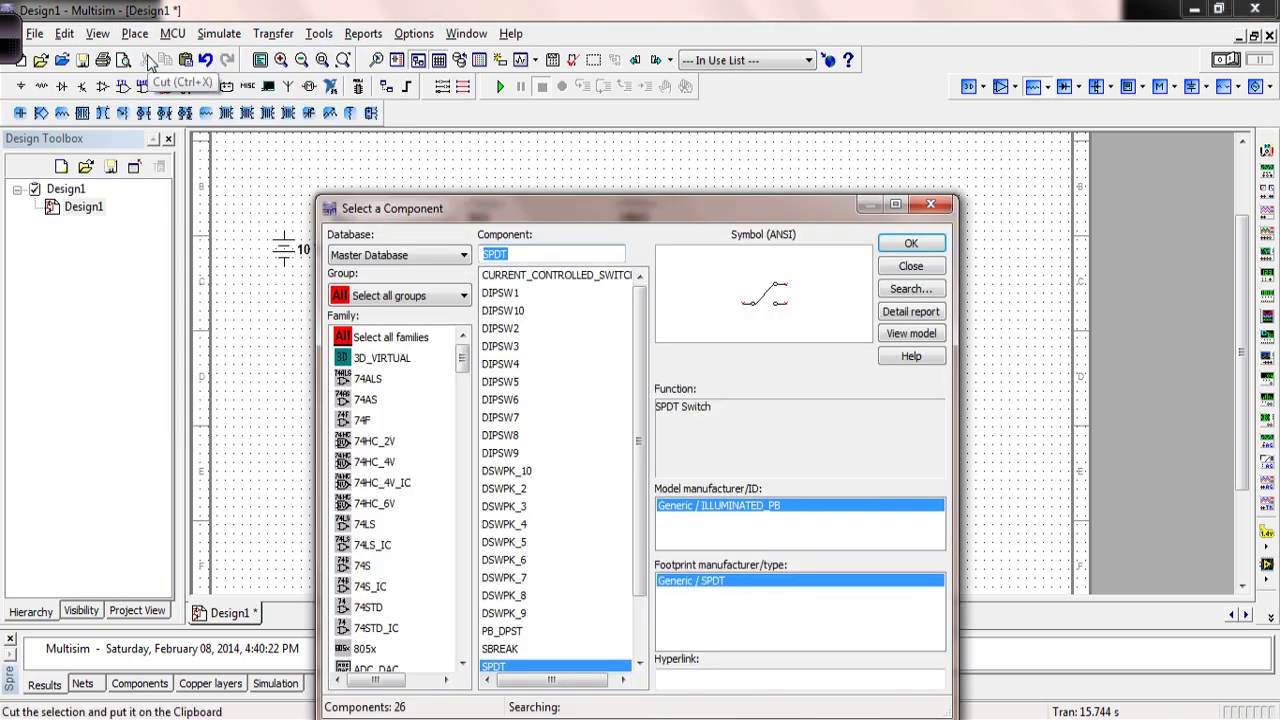
{"action": "left_click", "coordinate": [466, 258]}
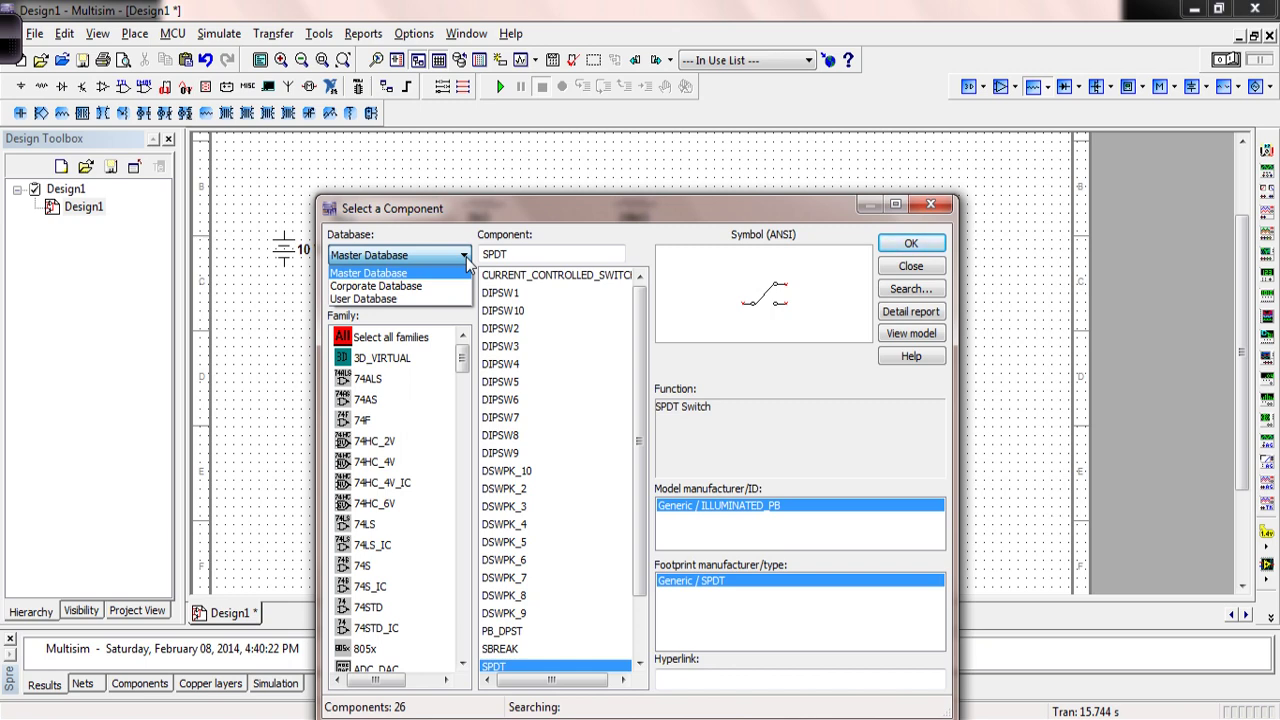
{"action": "left_click", "coordinate": [466, 257]}
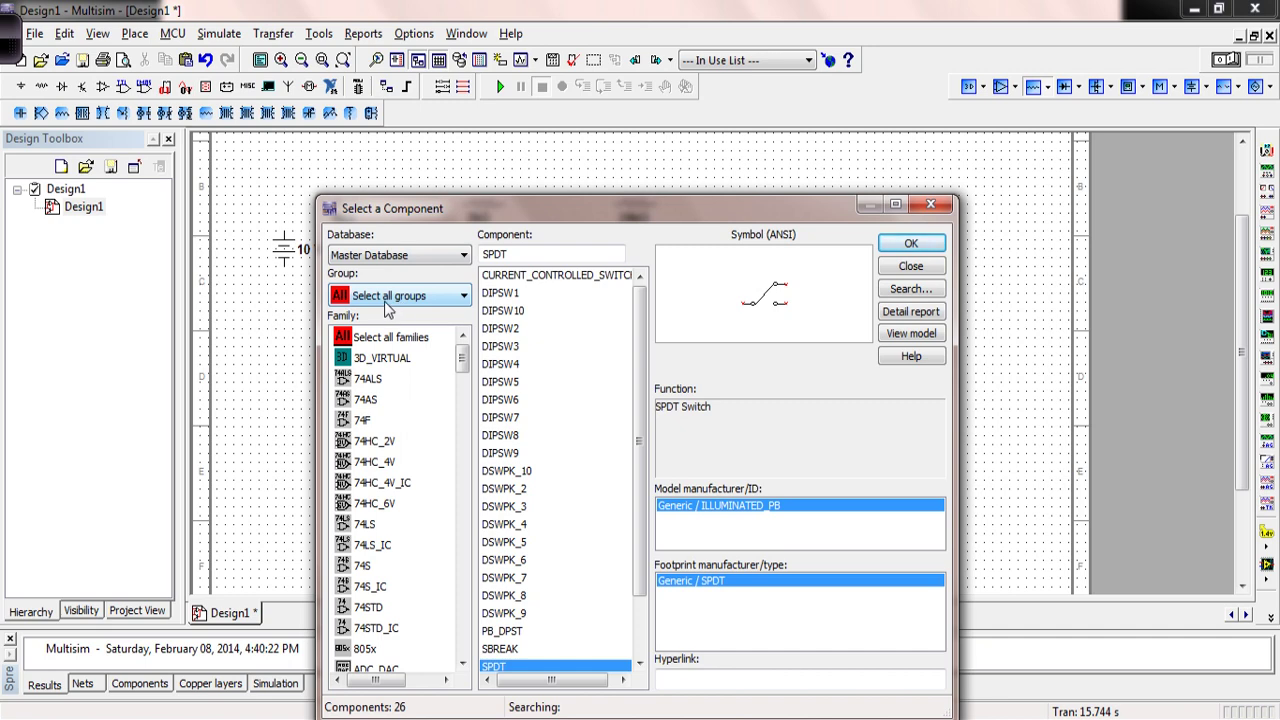
{"action": "left_click", "coordinate": [466, 298]}
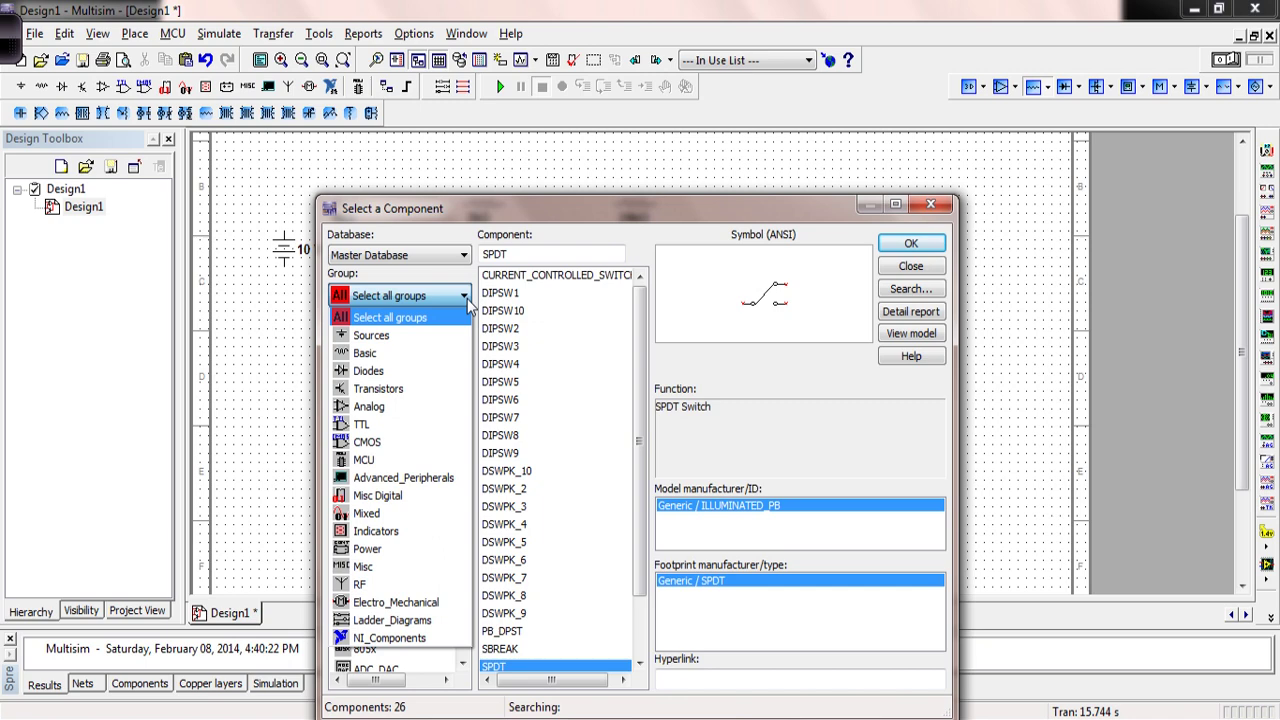
{"action": "left_click", "coordinate": [467, 300]}
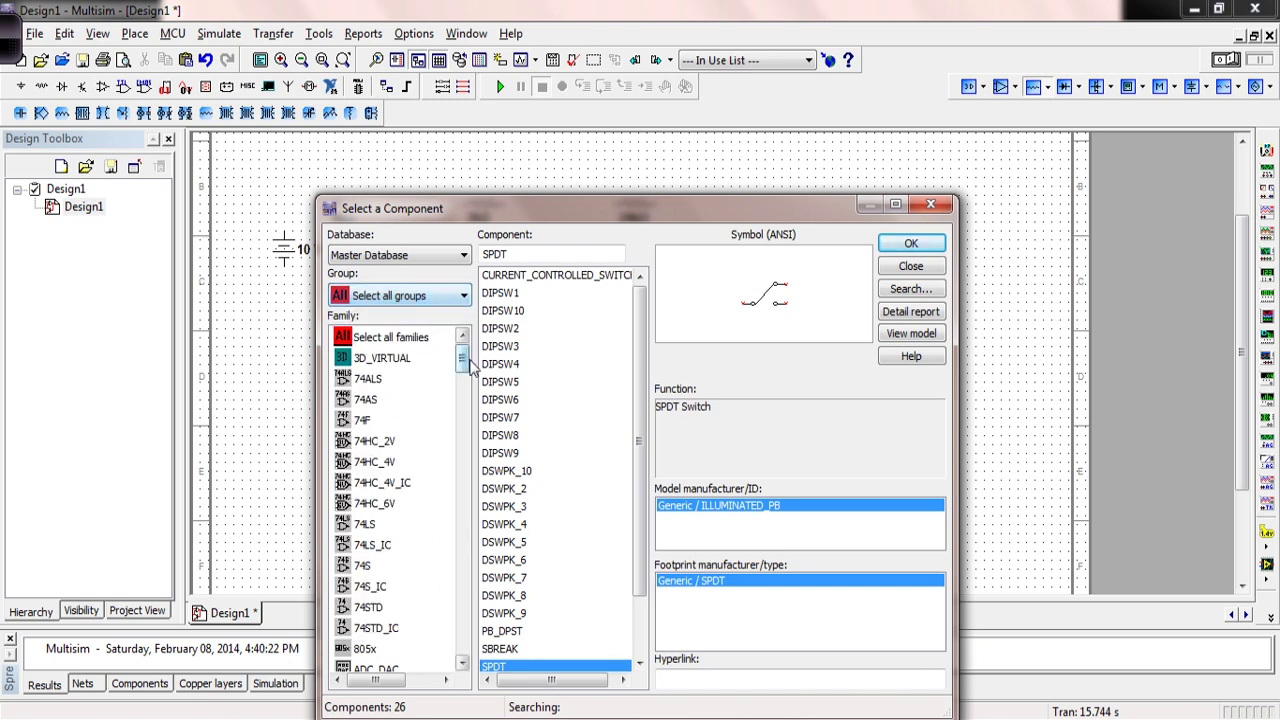
{"action": "left_click_drag", "start_coordinate": [463, 370], "coordinate": [476, 600]}
{"action": "left_click", "coordinate": [372, 632]}
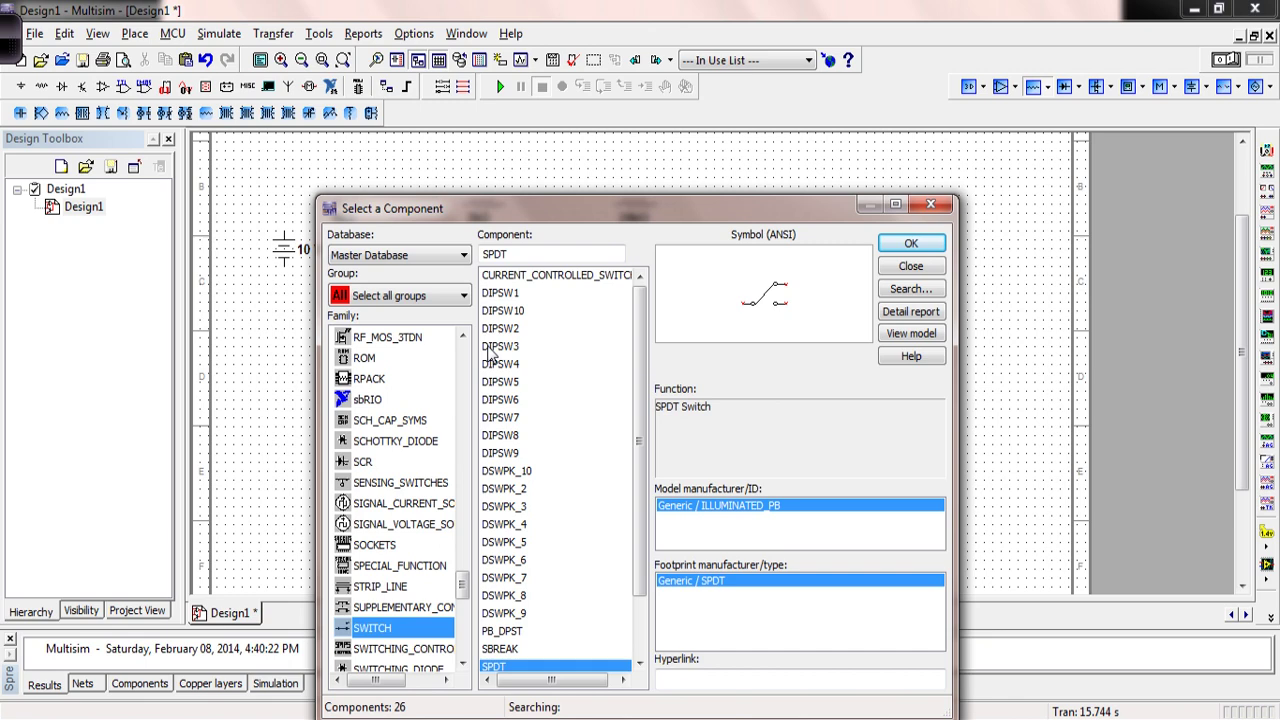
{"action": "left_click", "coordinate": [491, 667]}
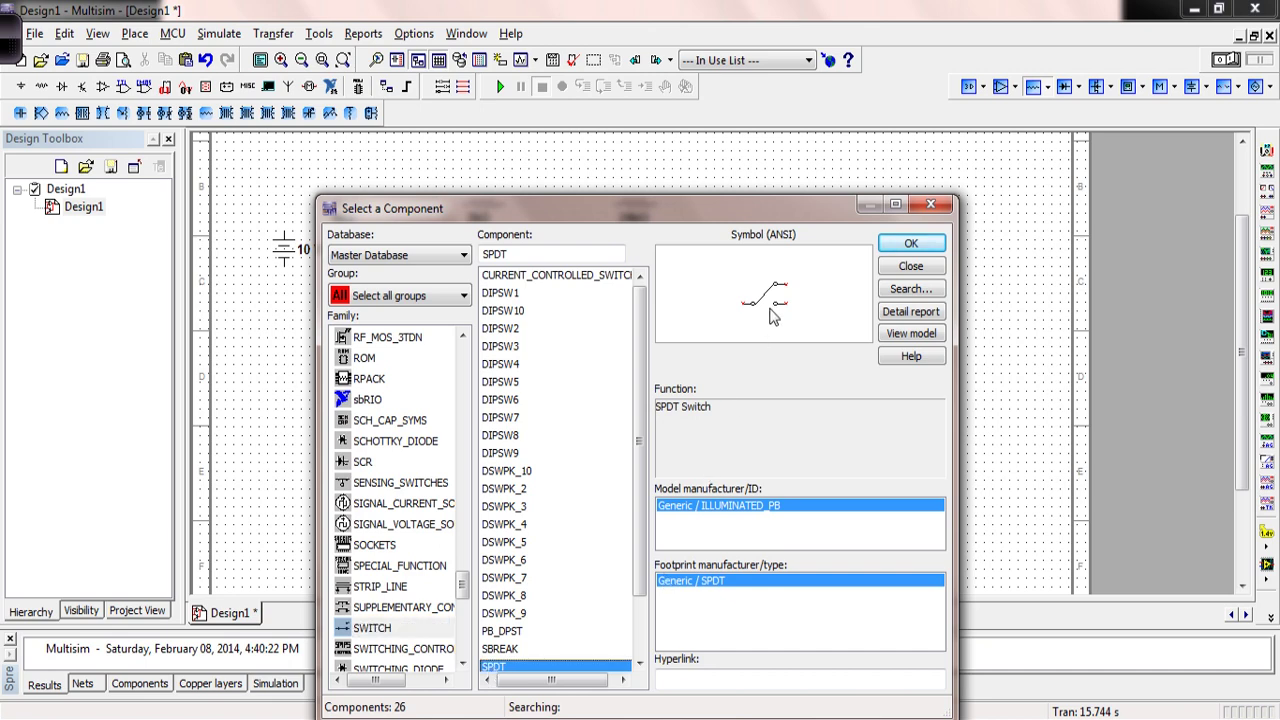
{"action": "left_click", "coordinate": [886, 248]}
{"action": "left_click", "coordinate": [488, 426]}
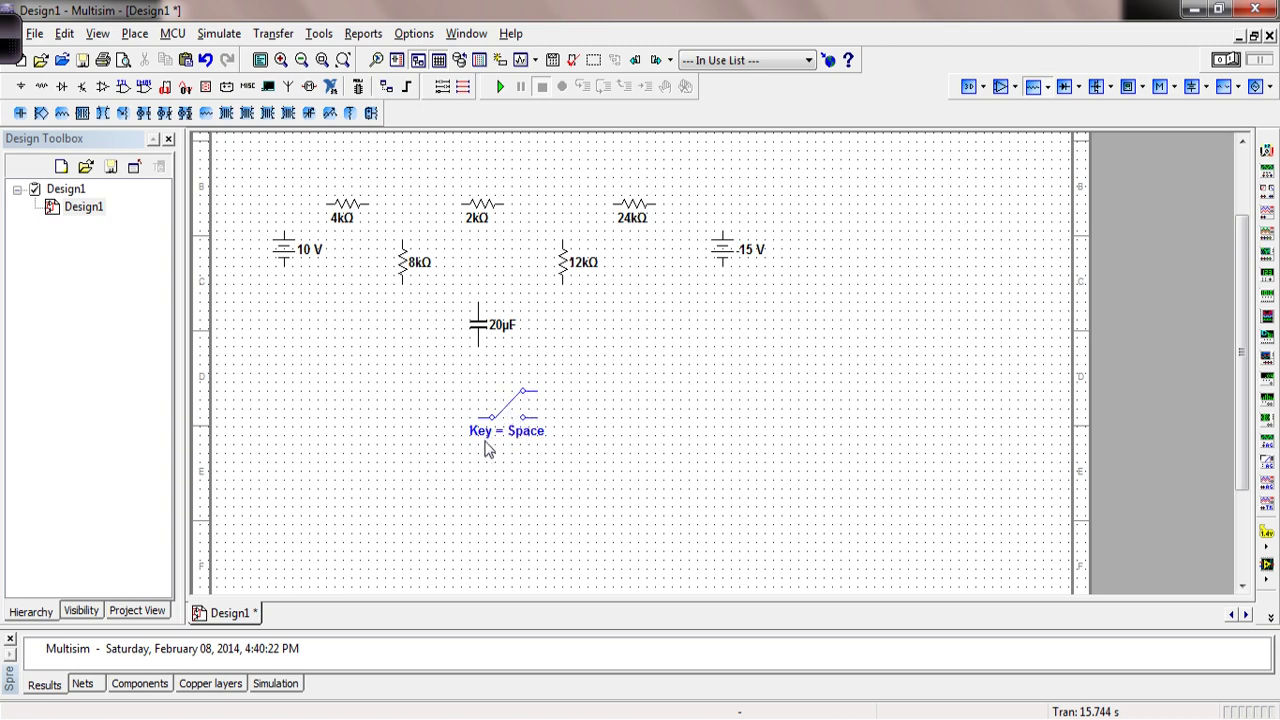
- Try rotating the SPDT switch 90 degrees clockwise, and turn it back 90 degrees counterclockwise
{"action": "key", "text": "space"}
{"action": "left_click", "coordinate": [524, 416]}
{"action": "right_click", "coordinate": [533, 420]}
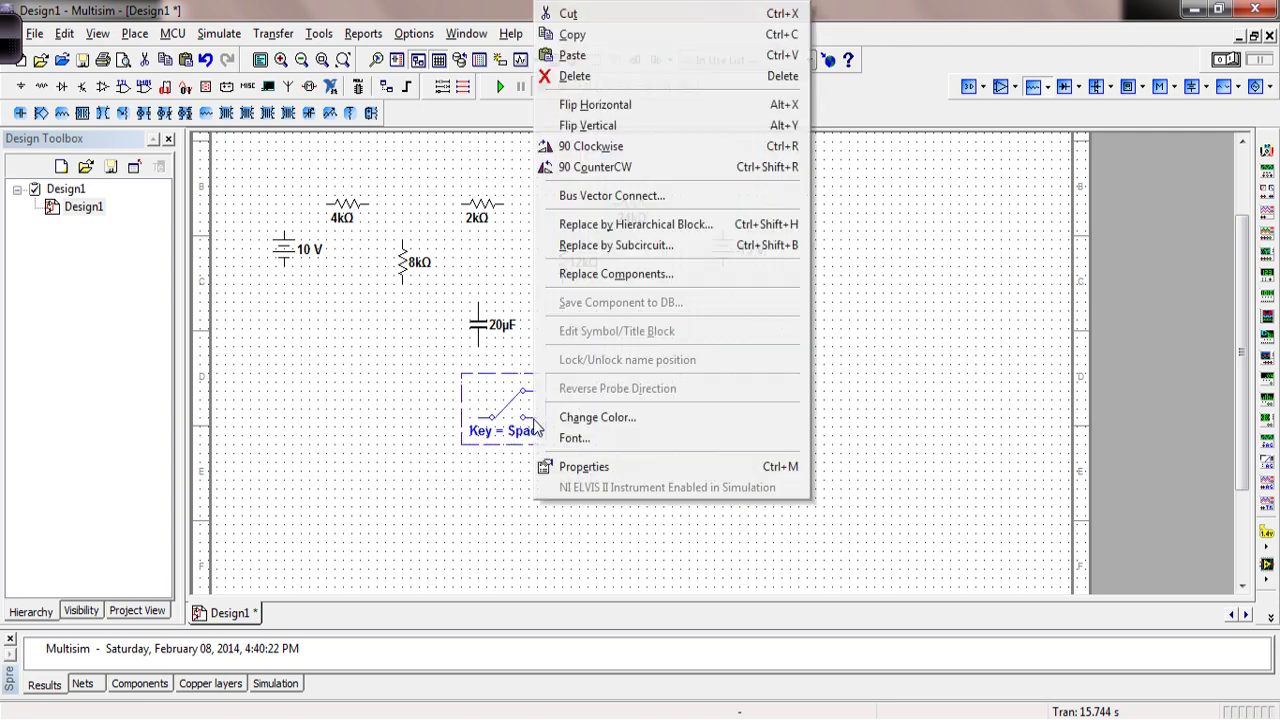
{"action": "left_click", "coordinate": [608, 148]}
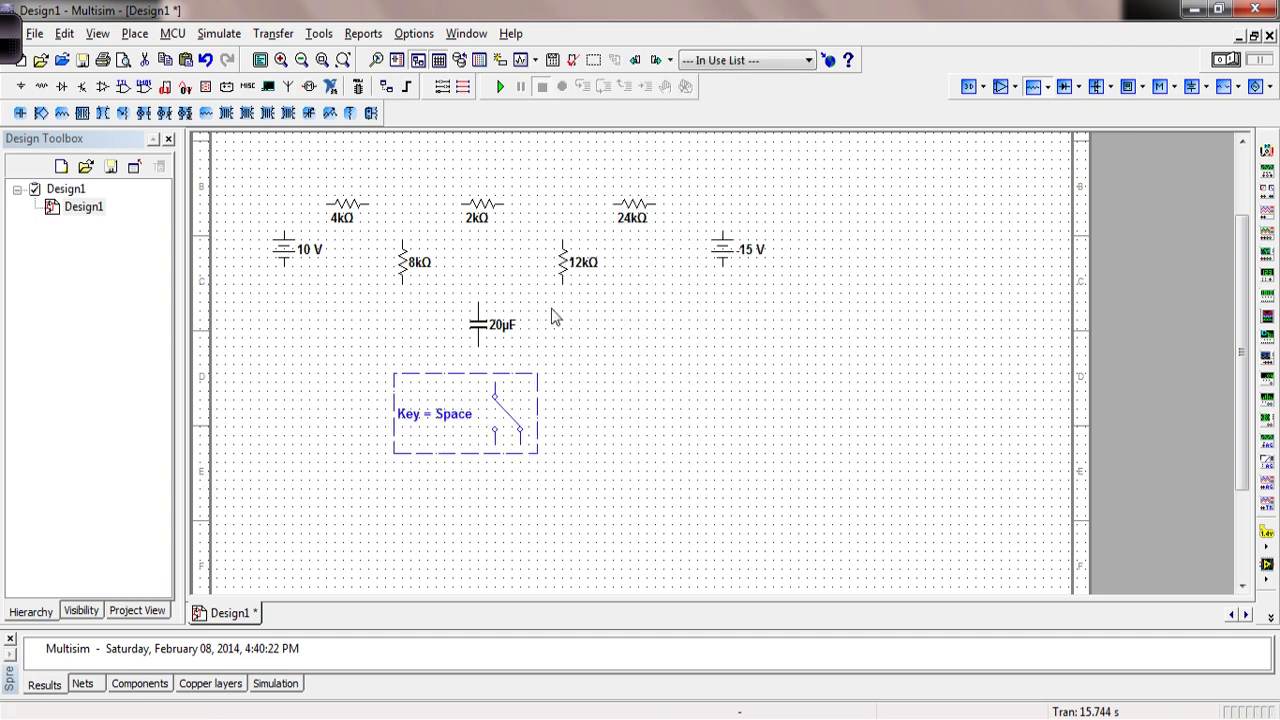
{"action": "right_click", "coordinate": [521, 448]}
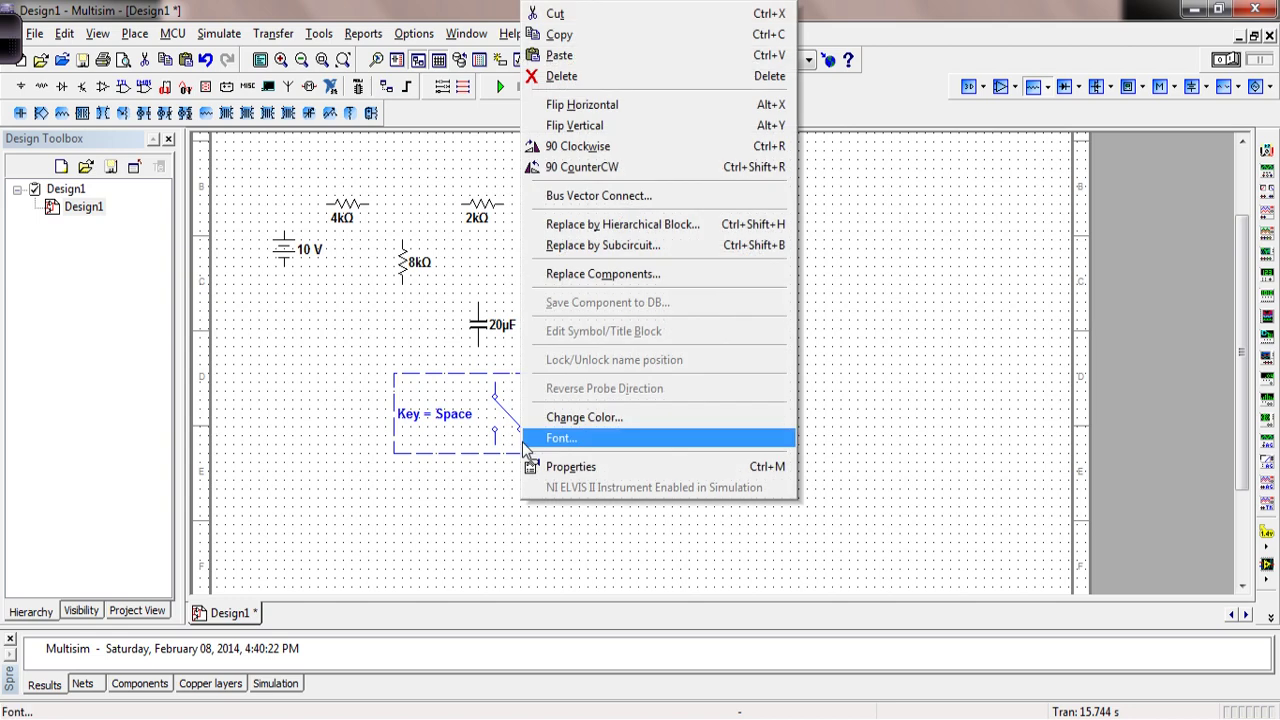
{"action": "left_click", "coordinate": [575, 167]}
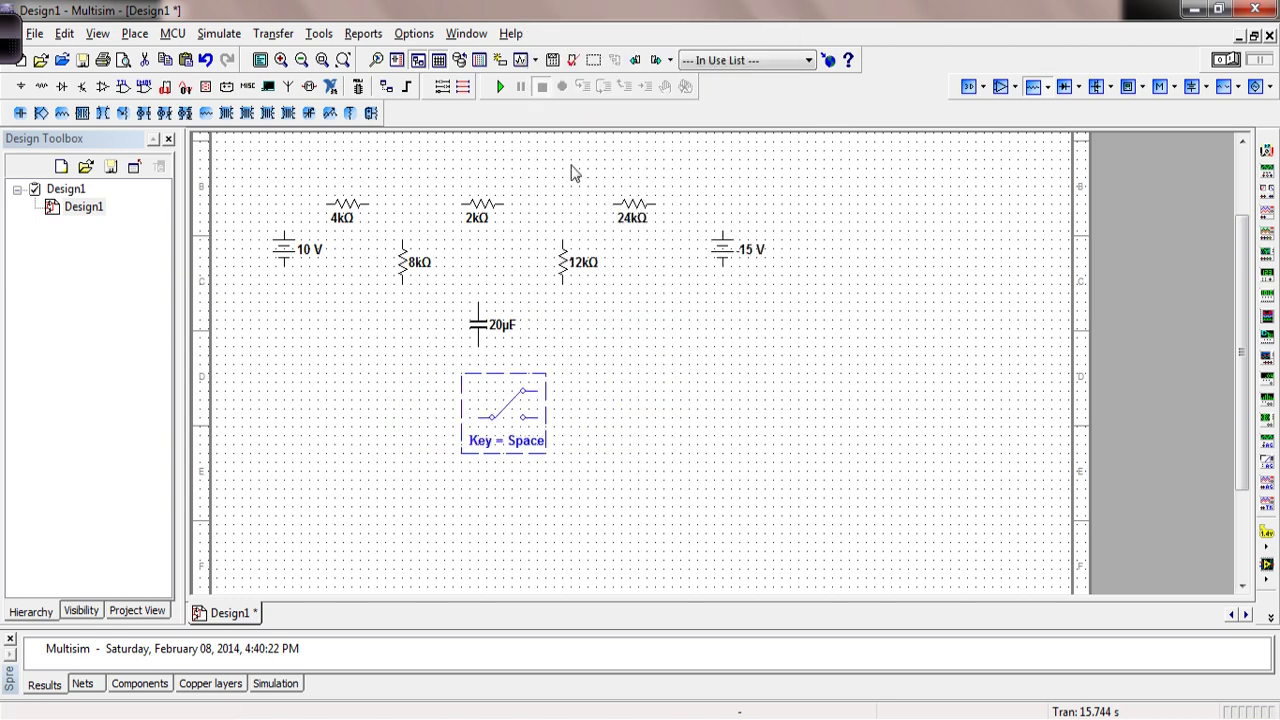
{"action": "left_click", "coordinate": [573, 172]}
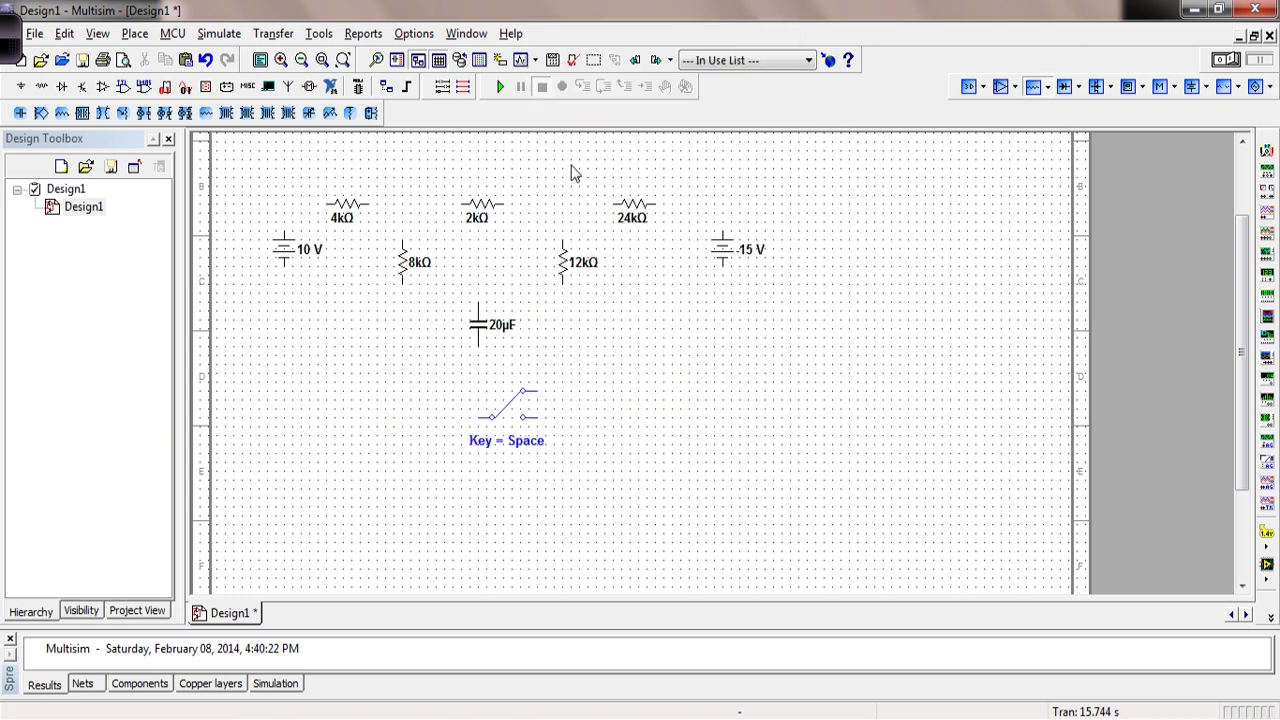
- Rotate the switch 90 degrees counterclockwise and position it between the 8 kΩ and 12 kΩ resistors, with the capacitor directly below its common terminal
{"action": "right_click", "coordinate": [535, 423]}
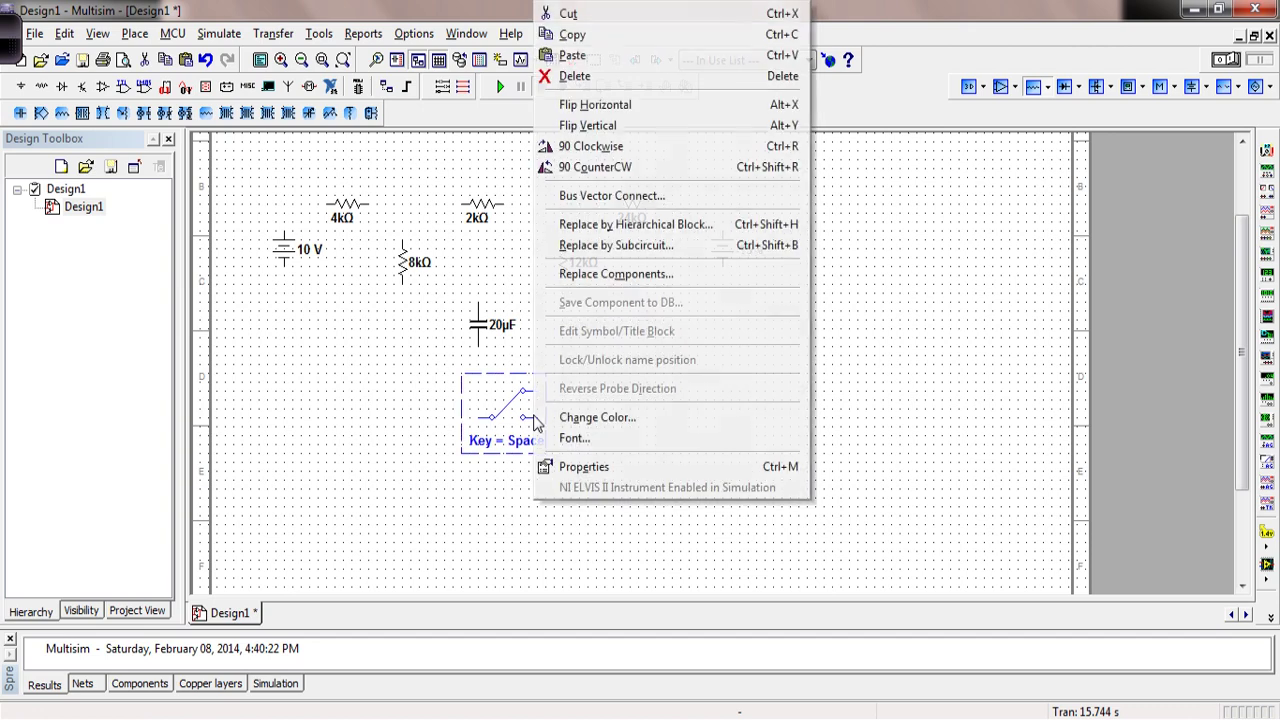
{"action": "left_click", "coordinate": [603, 167]}
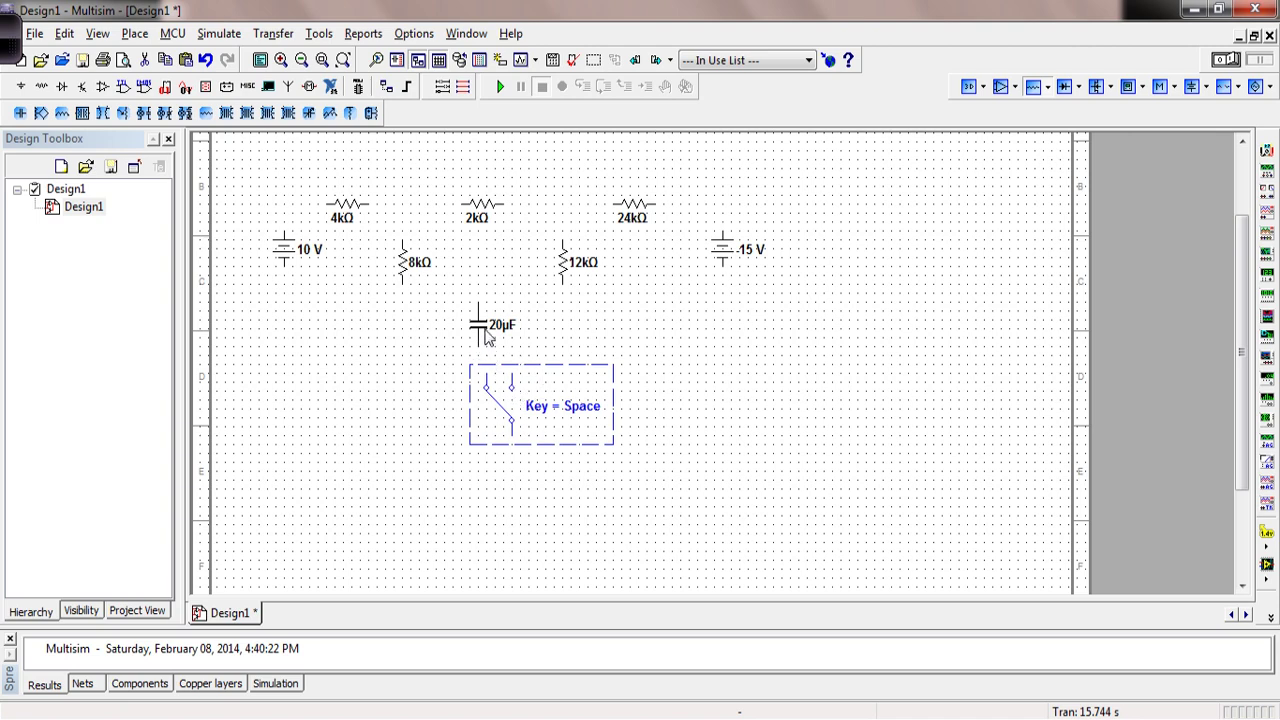
{"action": "left_click_drag", "start_coordinate": [485, 335], "coordinate": [385, 397]}
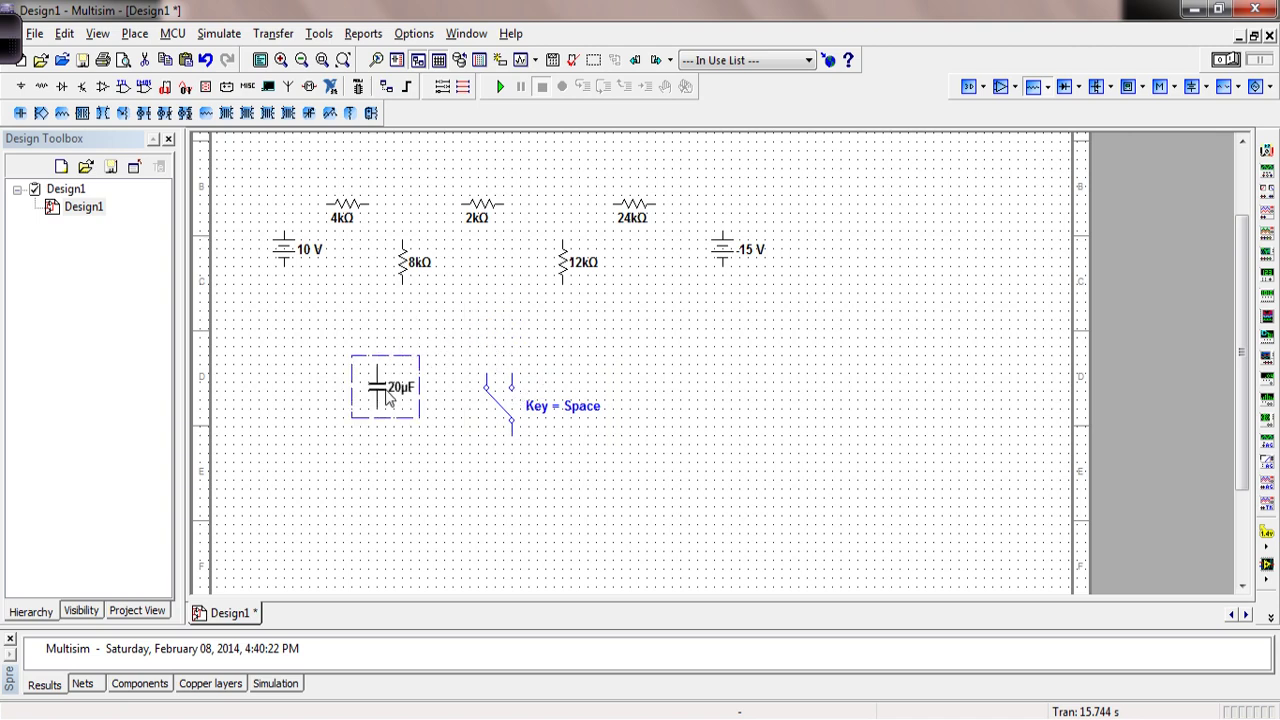
{"action": "left_click", "coordinate": [512, 380]}
{"action": "left_click_drag", "start_coordinate": [512, 380], "coordinate": [469, 274]}
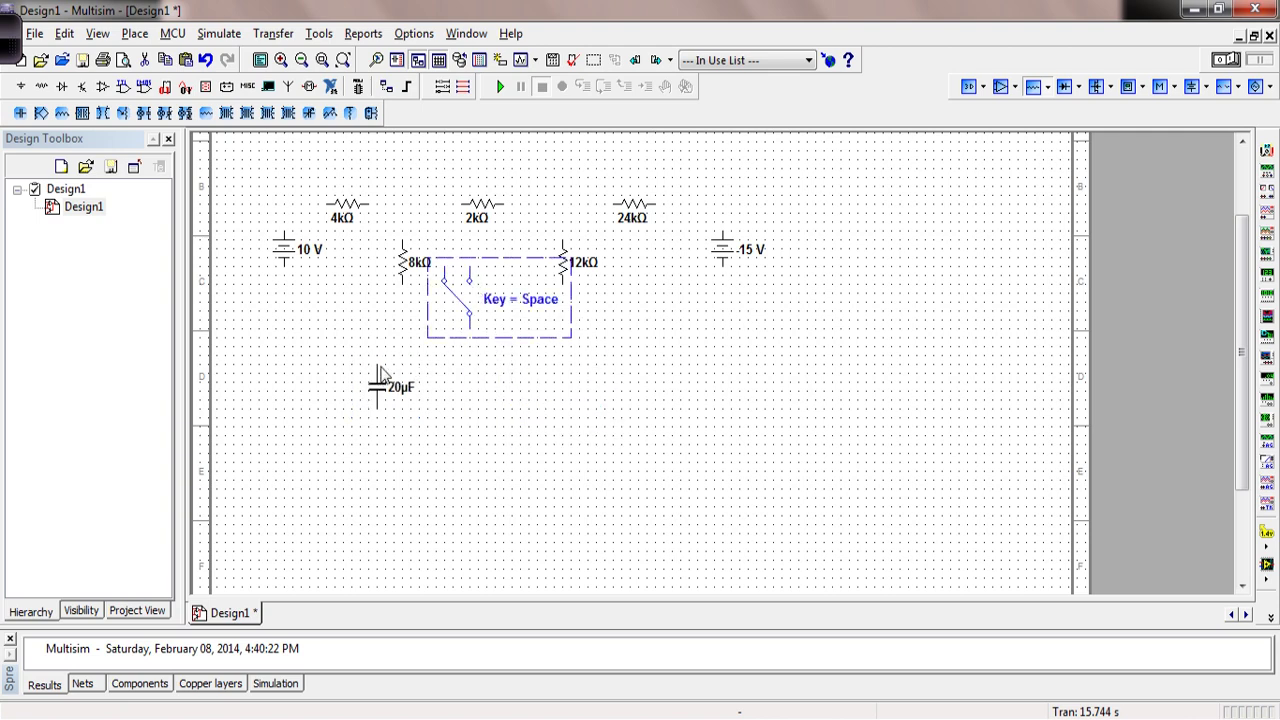
{"action": "left_click_drag", "start_coordinate": [378, 374], "coordinate": [469, 362]}
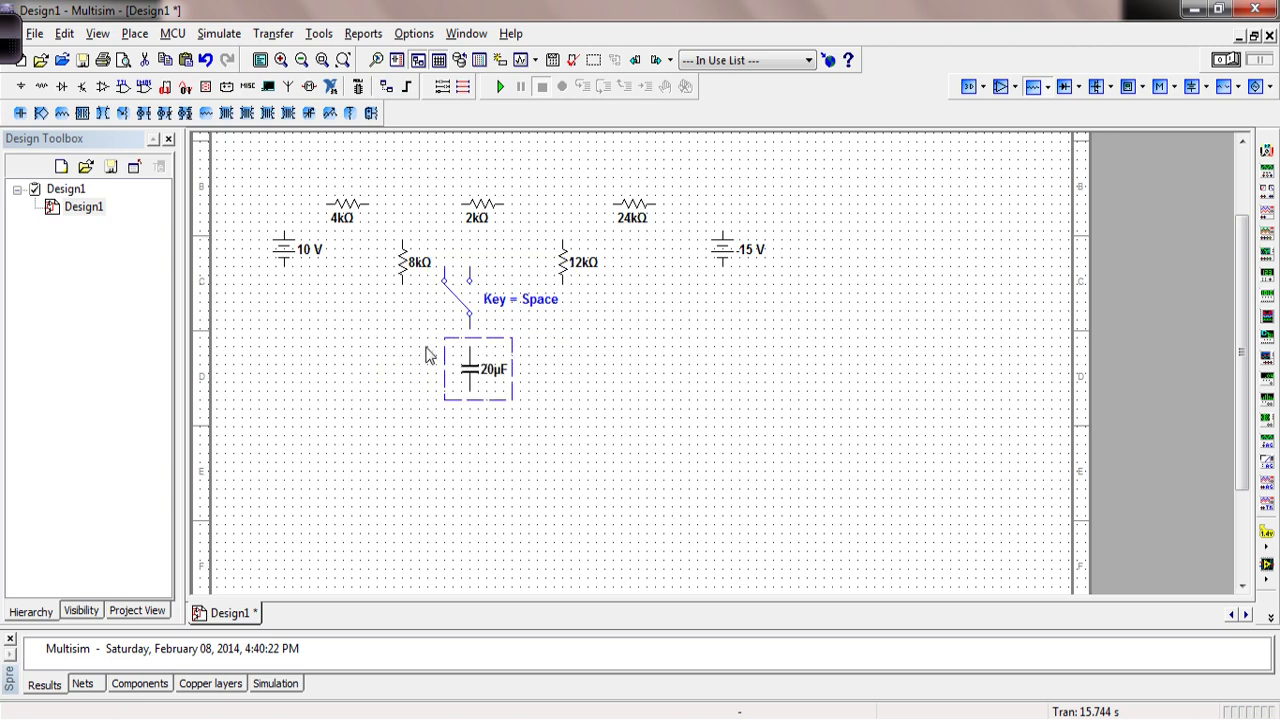
- Move the 8 kΩ resistor and 10 V source down level with the capacitor, and the 4 kΩ resistor to just above and between them
{"action": "left_click_drag", "start_coordinate": [405, 272], "coordinate": [405, 370]}
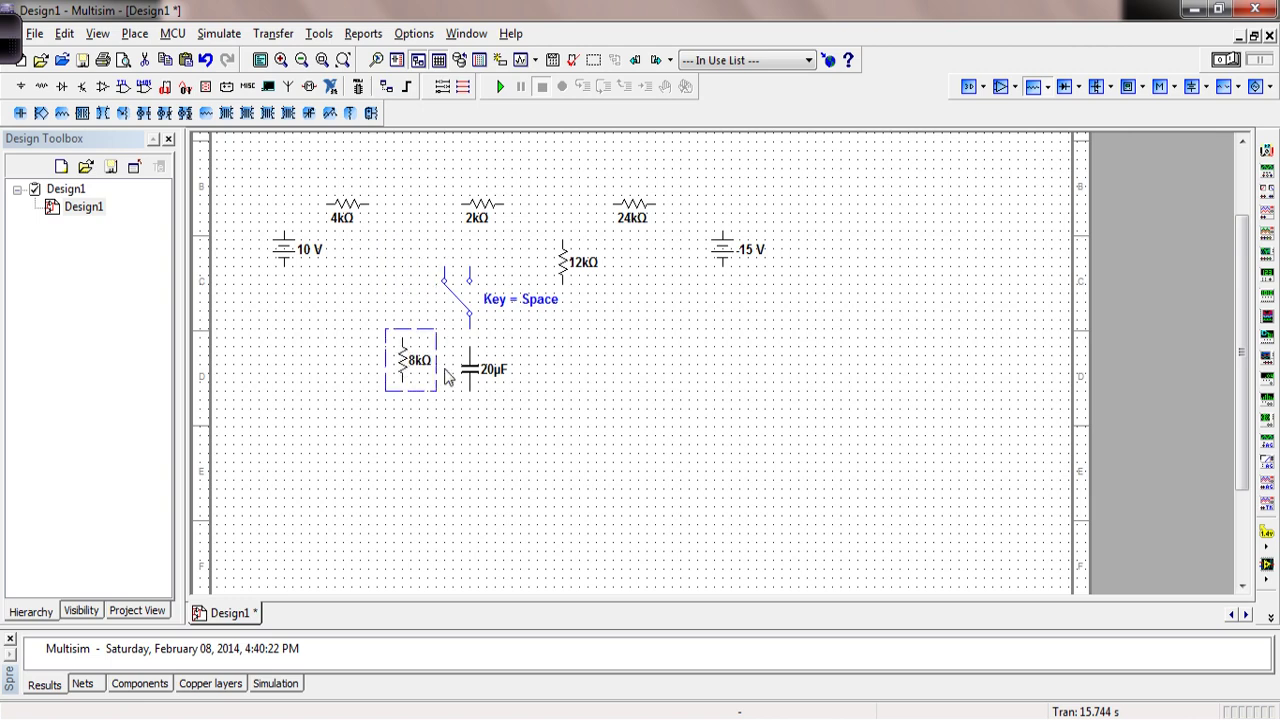
{"action": "left_click_drag", "start_coordinate": [293, 258], "coordinate": [292, 371]}
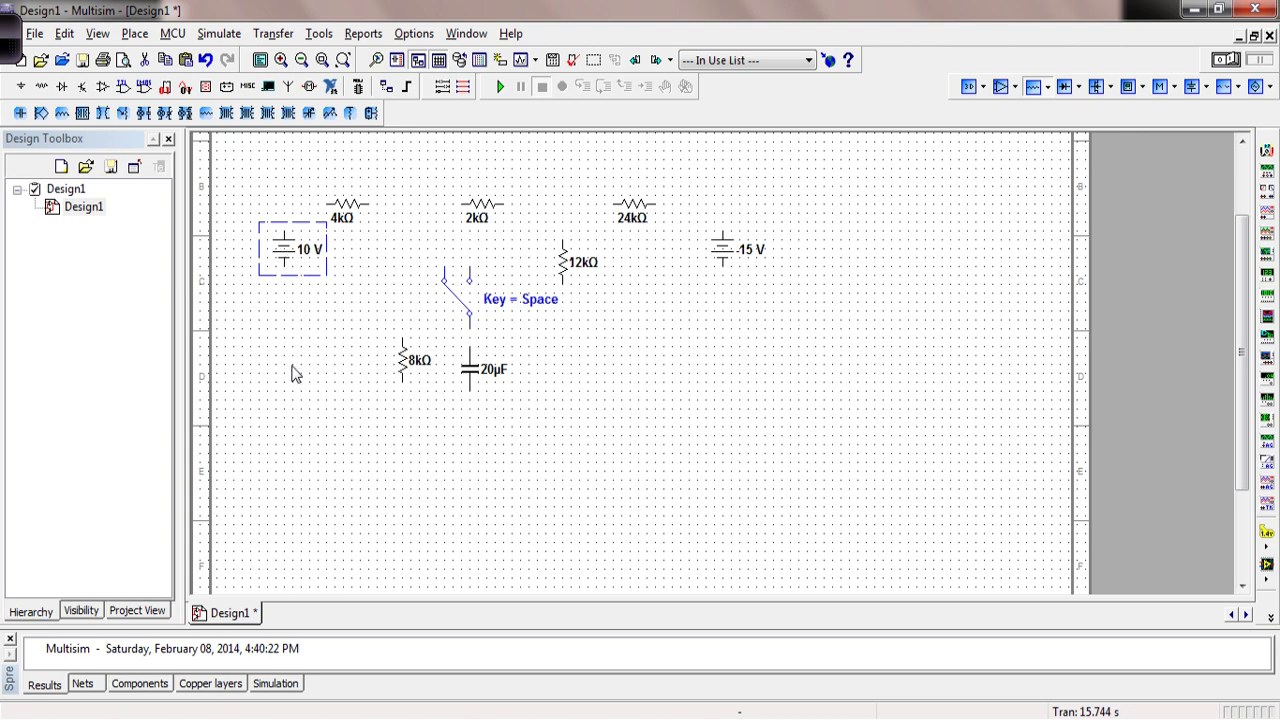
{"action": "left_click_drag", "start_coordinate": [350, 210], "coordinate": [372, 259]}
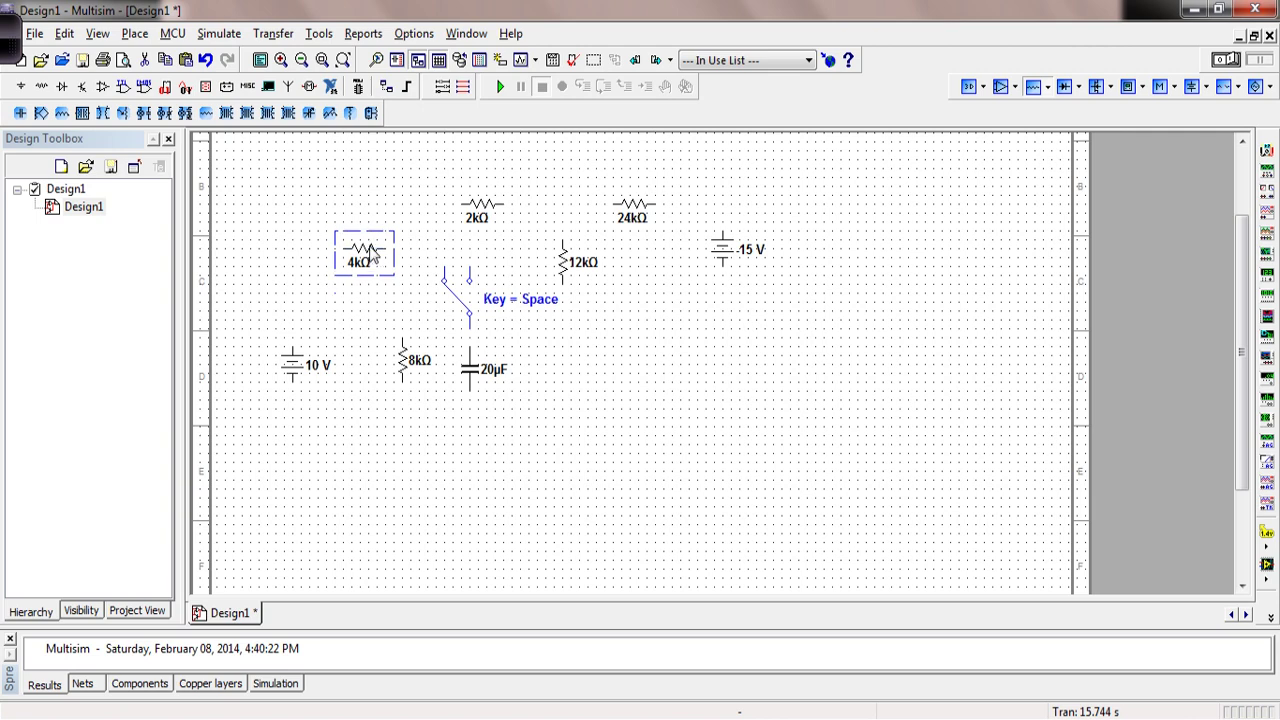
- Wire the 10 V source through the 4 kΩ resistor to the switch's left throw, and connect the 8 kΩ resistor's upper end to that wire
{"action": "left_click", "coordinate": [304, 358]}
{"action": "left_click", "coordinate": [355, 262]}
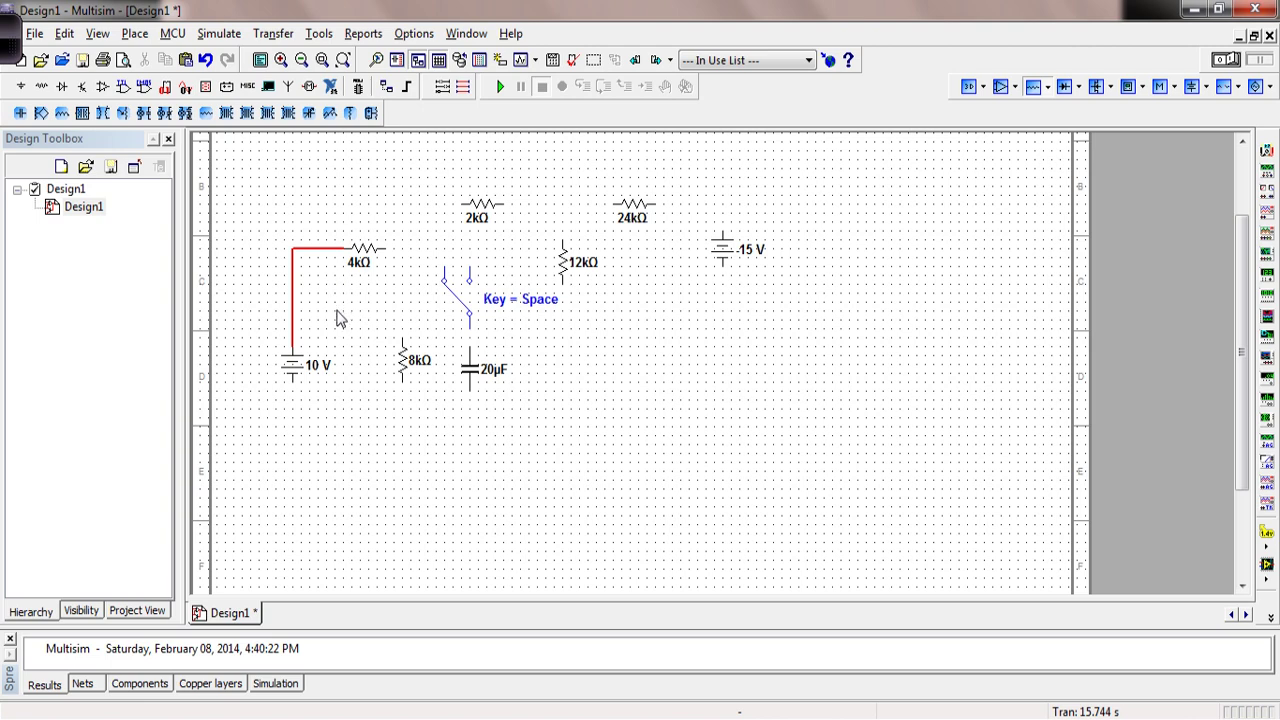
{"action": "left_click", "coordinate": [396, 262]}
{"action": "left_click", "coordinate": [445, 277]}
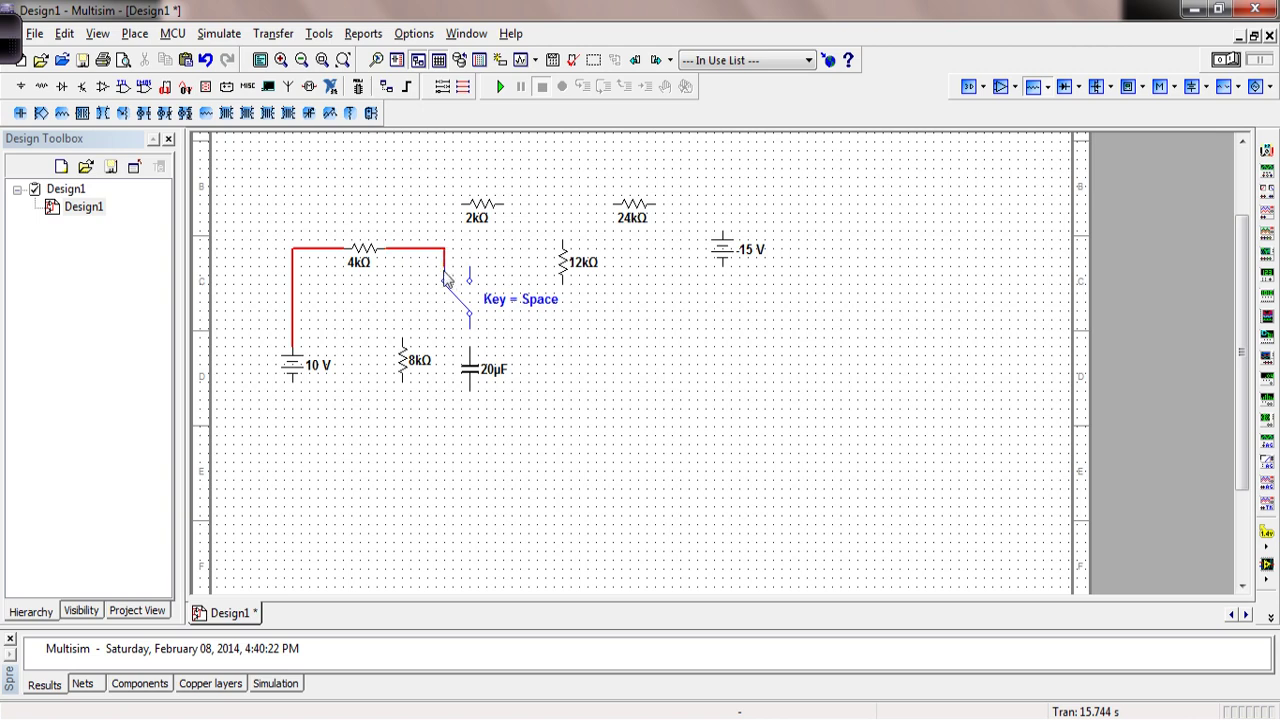
{"action": "left_click", "coordinate": [404, 338]}
{"action": "left_click", "coordinate": [417, 252]}
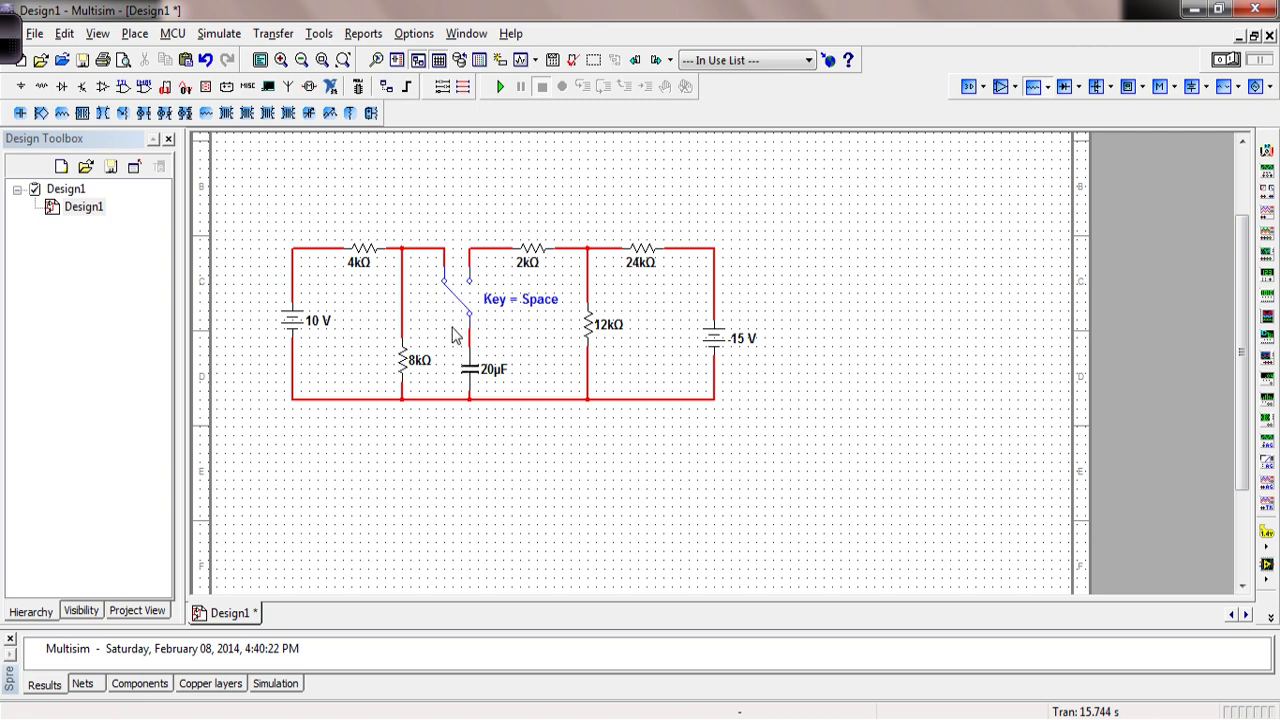
{"action": "left_click", "coordinate": [468, 302]}
{"action": "key", "text": "space"}
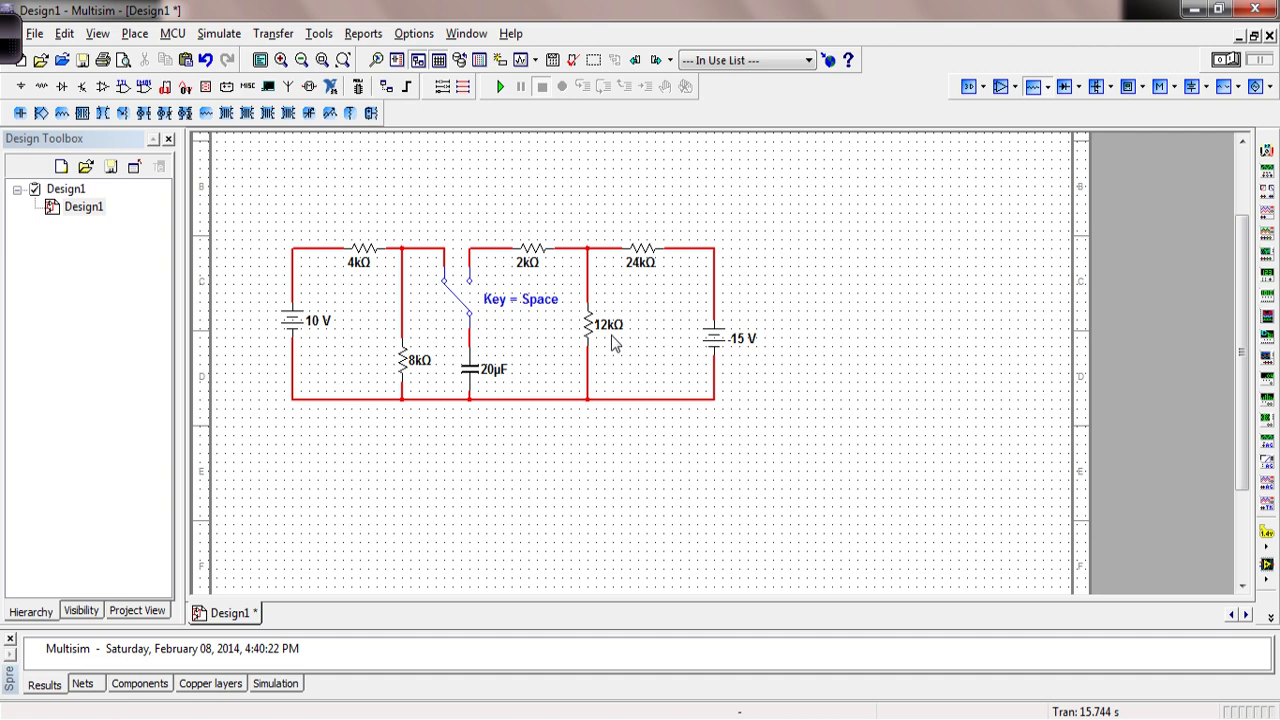
- Place a two-channel oscilloscope above the 2 kΩ resistor
{"action": "left_click", "coordinate": [1270, 214]}
{"action": "left_click", "coordinate": [955, 222]}
{"action": "left_click_drag", "start_coordinate": [955, 222], "coordinate": [512, 229]}
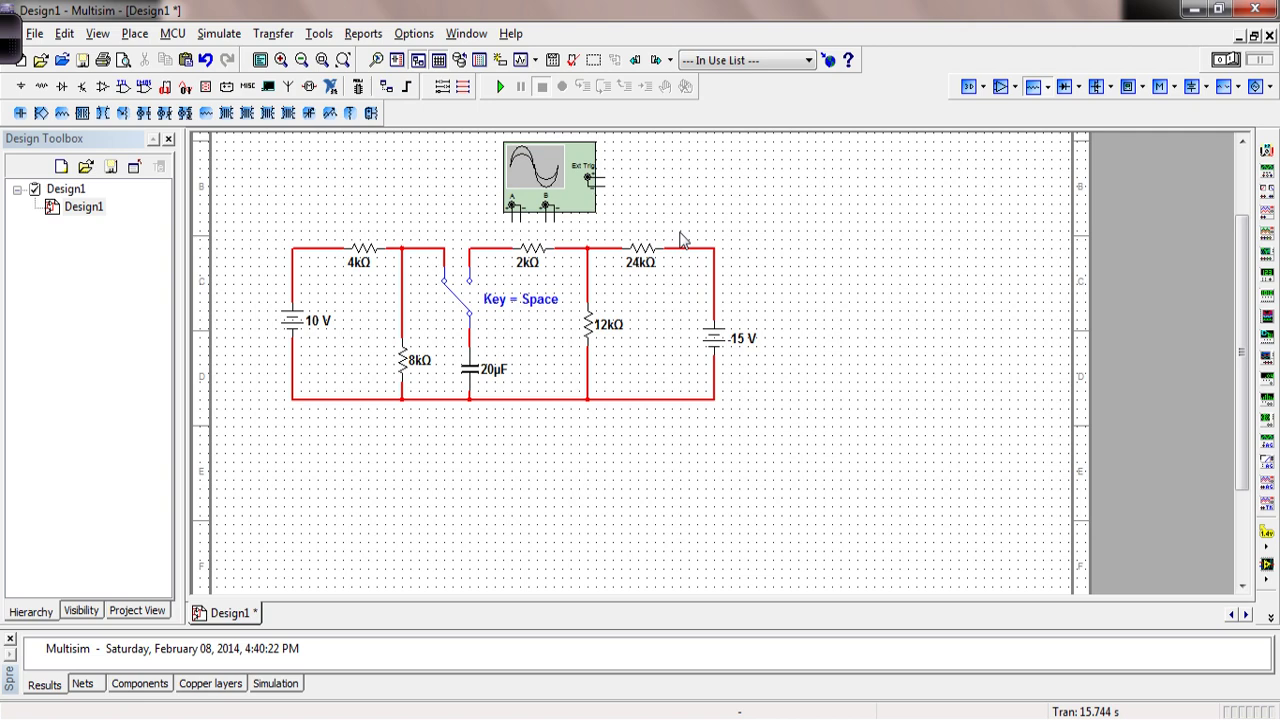
- Attach an analog GROUND to the circuit's bottom wire between the capacitor and 12 kΩ resistor, and move the oscilloscope higher above the circuit
{"action": "left_click", "coordinate": [21, 88]}
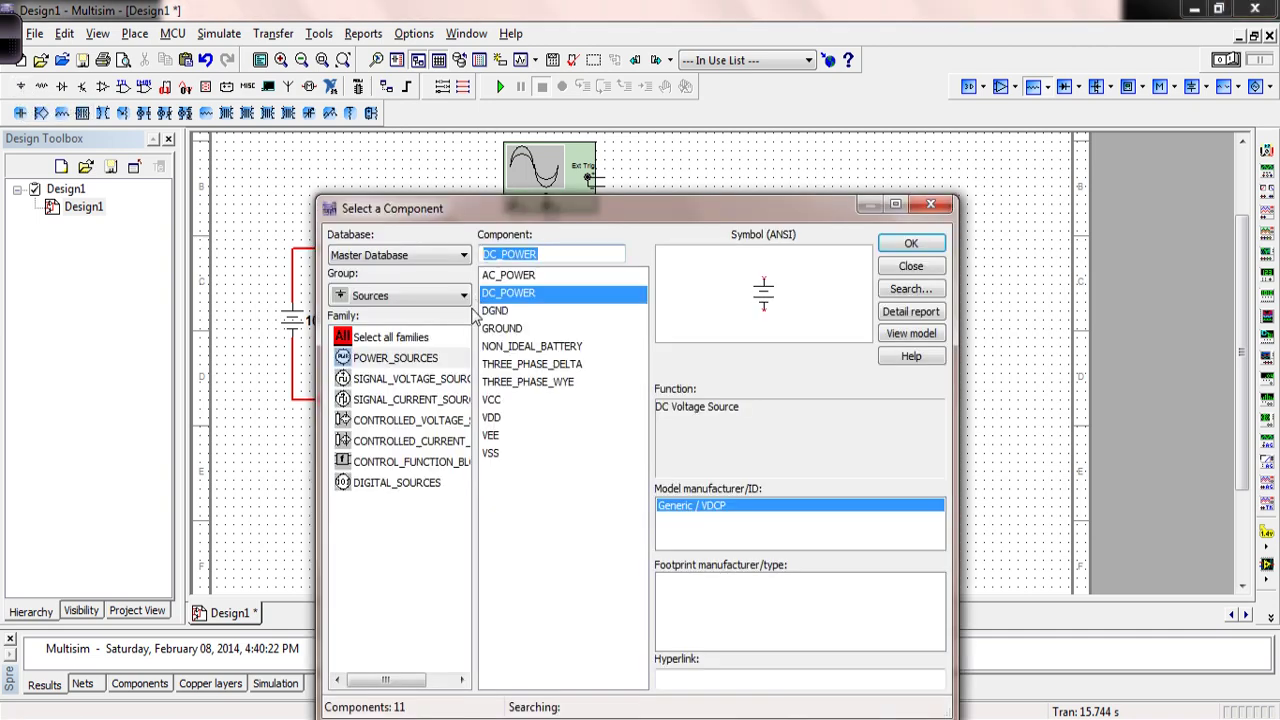
{"action": "left_click", "coordinate": [510, 330]}
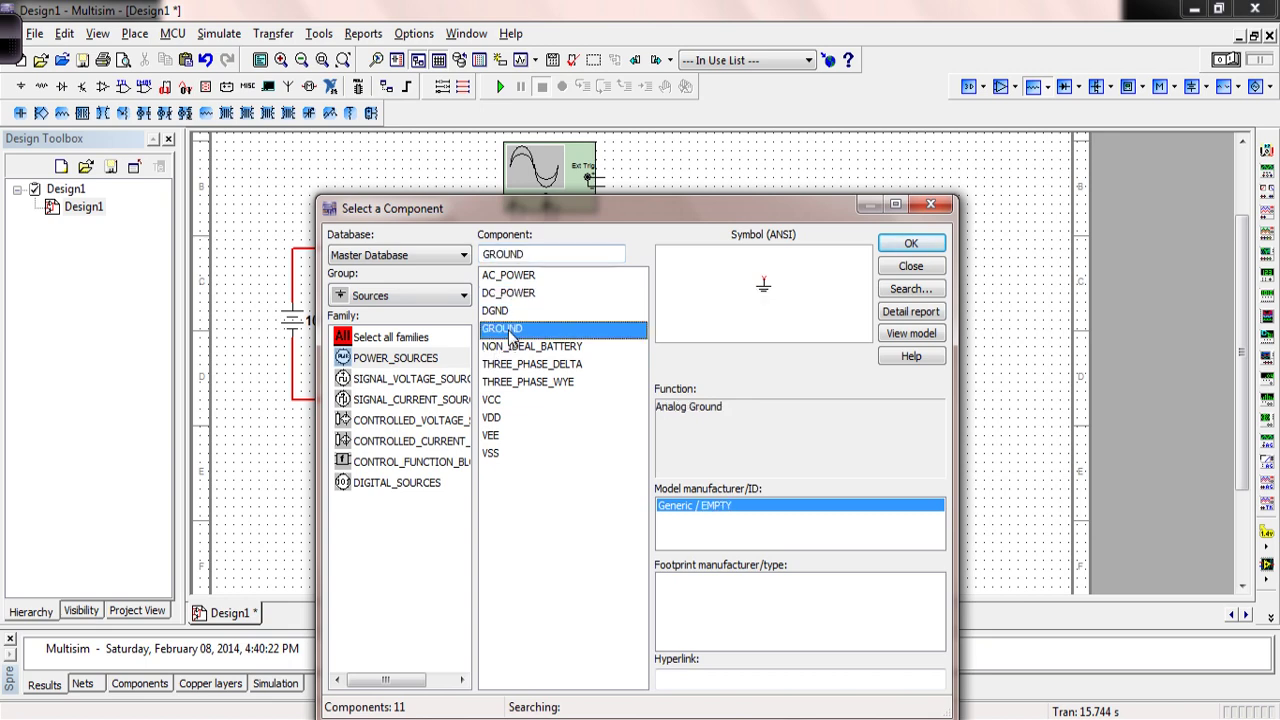
{"action": "left_click", "coordinate": [900, 244]}
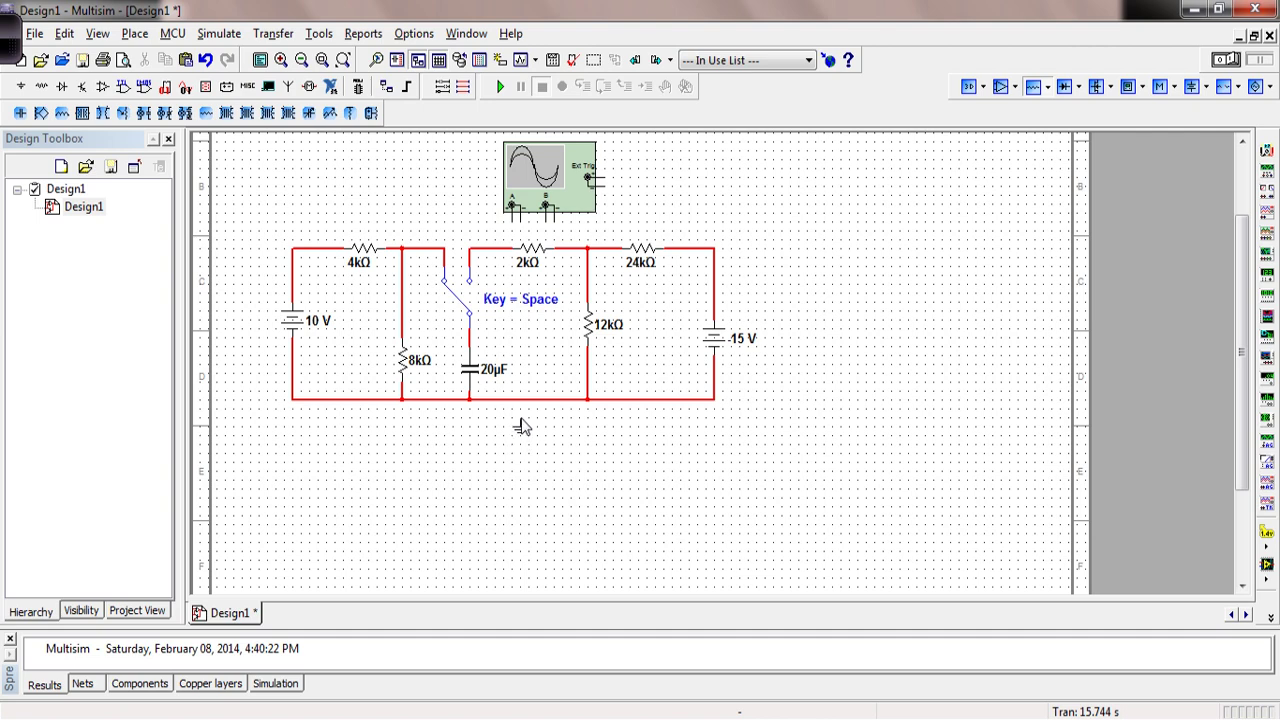
{"action": "left_click", "coordinate": [528, 408]}
{"action": "left_click_drag", "start_coordinate": [1245, 310], "coordinate": [1245, 256]}
{"action": "left_click_drag", "start_coordinate": [575, 287], "coordinate": [568, 244]}
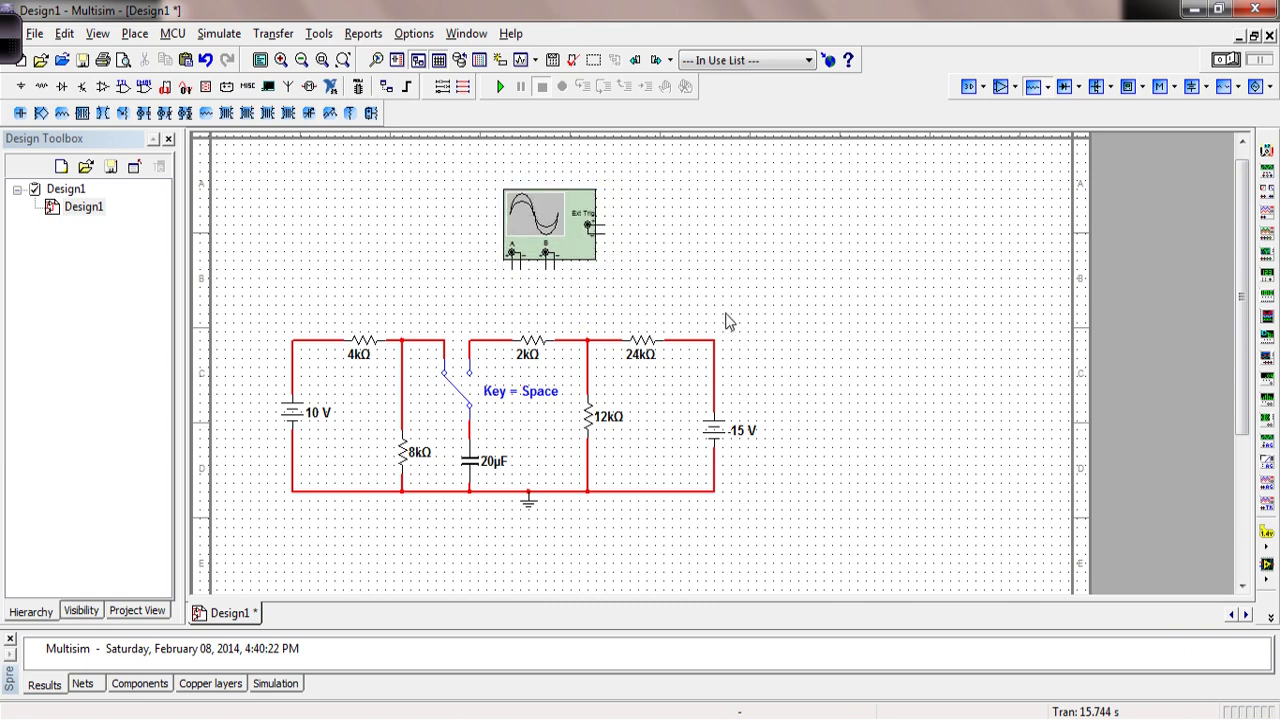
- Place a ground on the oscilloscope's channel A negative terminal and wire channel A's positive terminal to the node between the switch and capacitor
{"action": "left_click", "coordinate": [20, 86]}
{"action": "left_click", "coordinate": [905, 245]}
{"action": "left_click", "coordinate": [521, 284]}
{"action": "left_click", "coordinate": [511, 262]}
{"action": "left_click", "coordinate": [474, 436]}
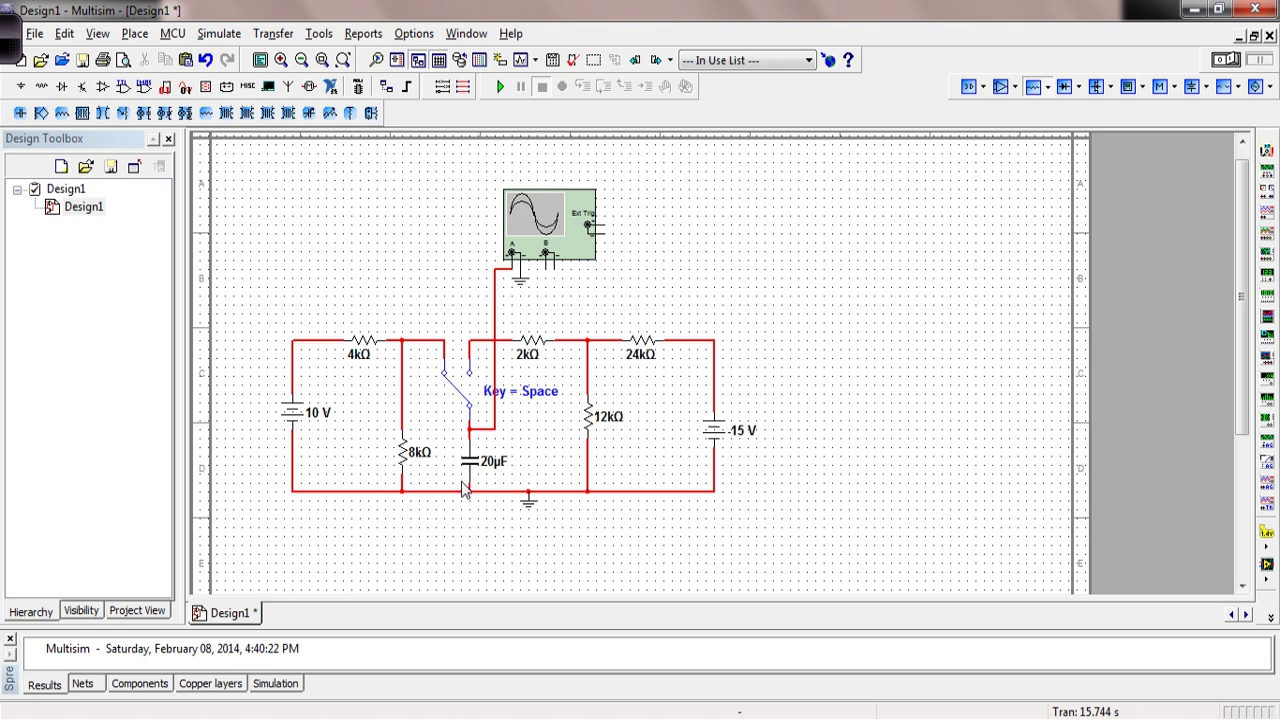
- Open the oscilloscope's display, move it beside the circuit, and set the timebase scale to 50 ms/Div
{"action": "double_click", "coordinate": [575, 245]}
{"action": "left_click_drag", "start_coordinate": [674, 148], "coordinate": [953, 158]}
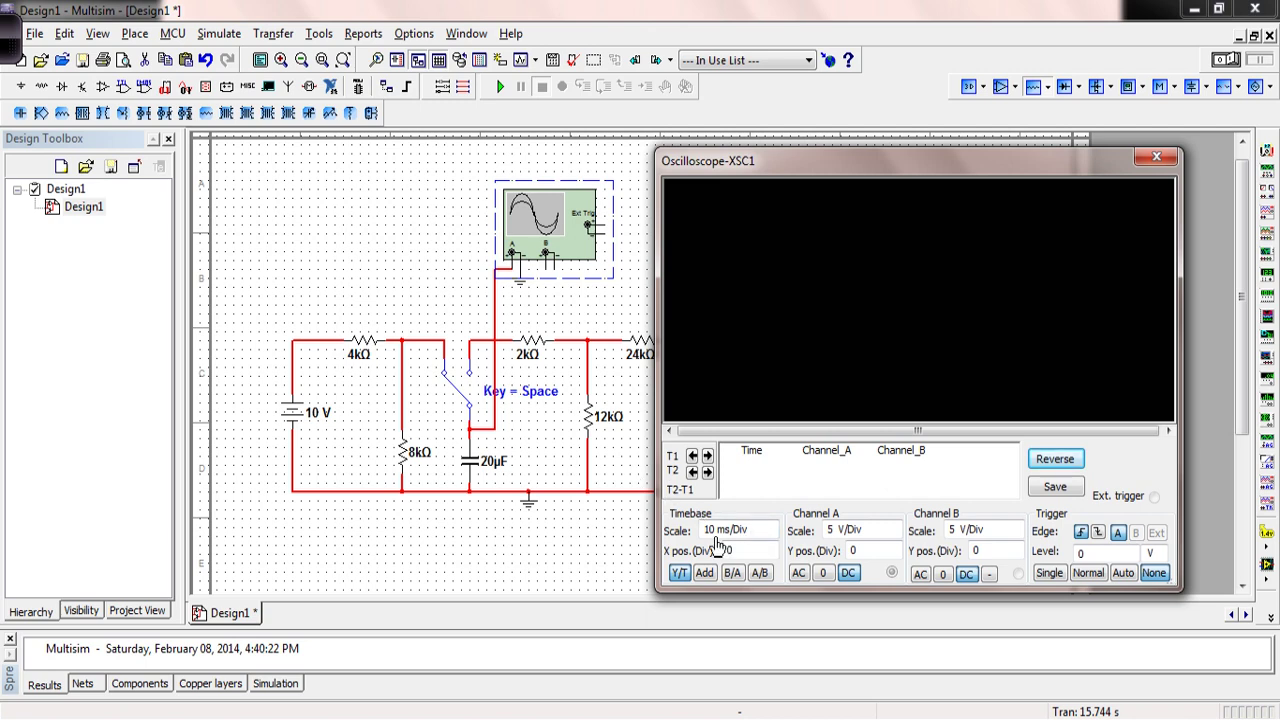
{"action": "left_click", "coordinate": [772, 531]}
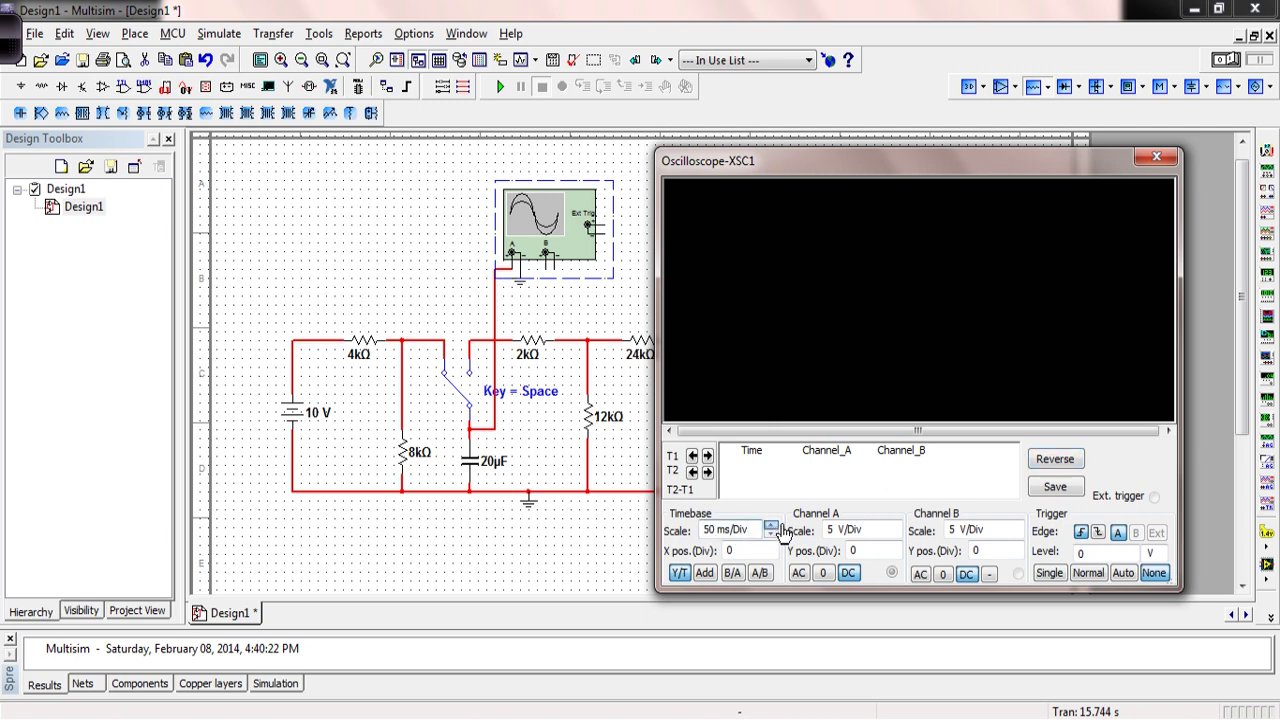
- Set the oscilloscope's timebase scale to 500 ms/Div and run the circuit simulation
{"action": "left_click", "coordinate": [778, 526]}
{"action": "left_click", "coordinate": [772, 526]}
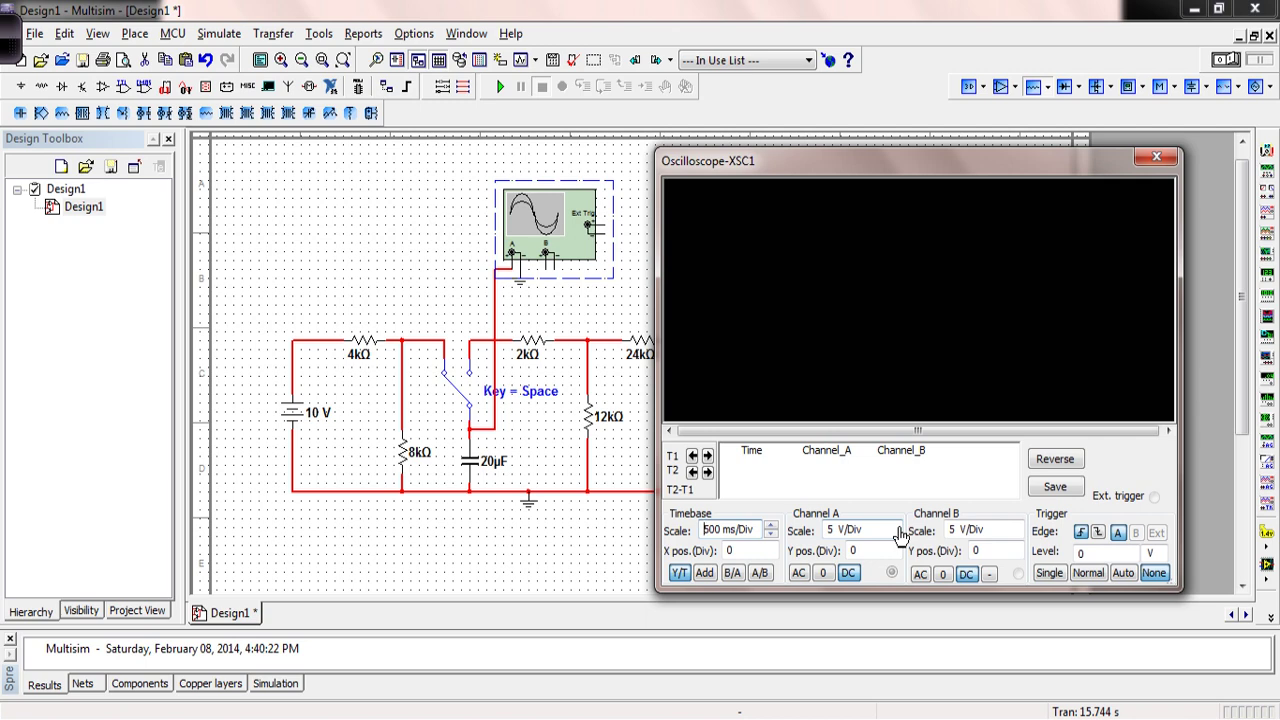
{"action": "key", "text": "F5"}
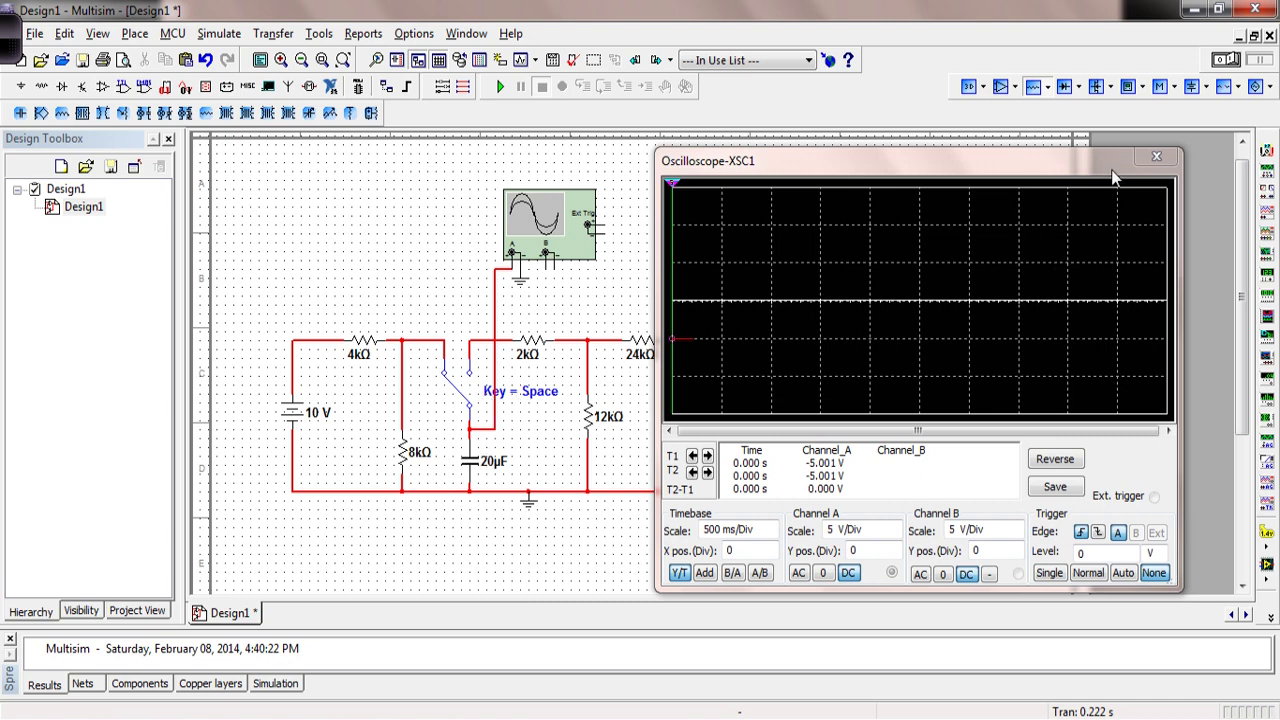
{"action": "left_click", "coordinate": [1226, 60]}
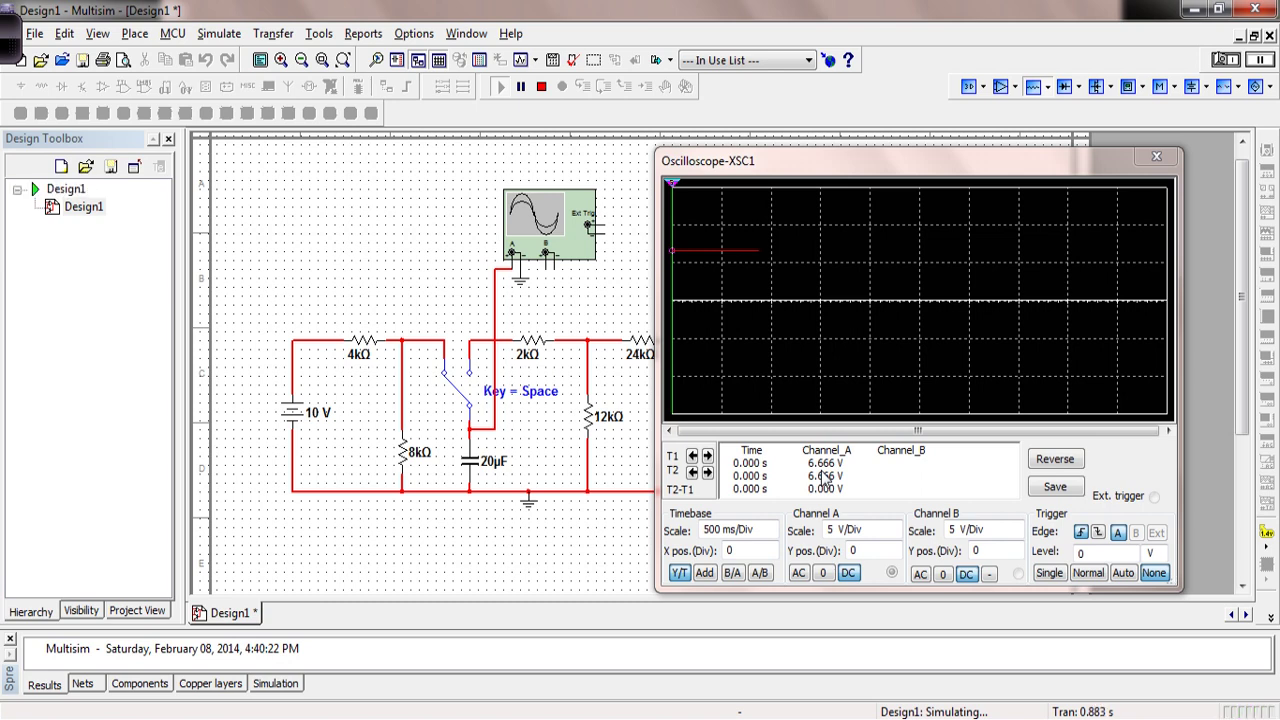
- Toggle the switch repeatedly between the 4 kΩ and 2 kΩ sides during the simulation to observe the capacitor's voltage transitions on the oscilloscope
{"action": "key", "text": "space"}
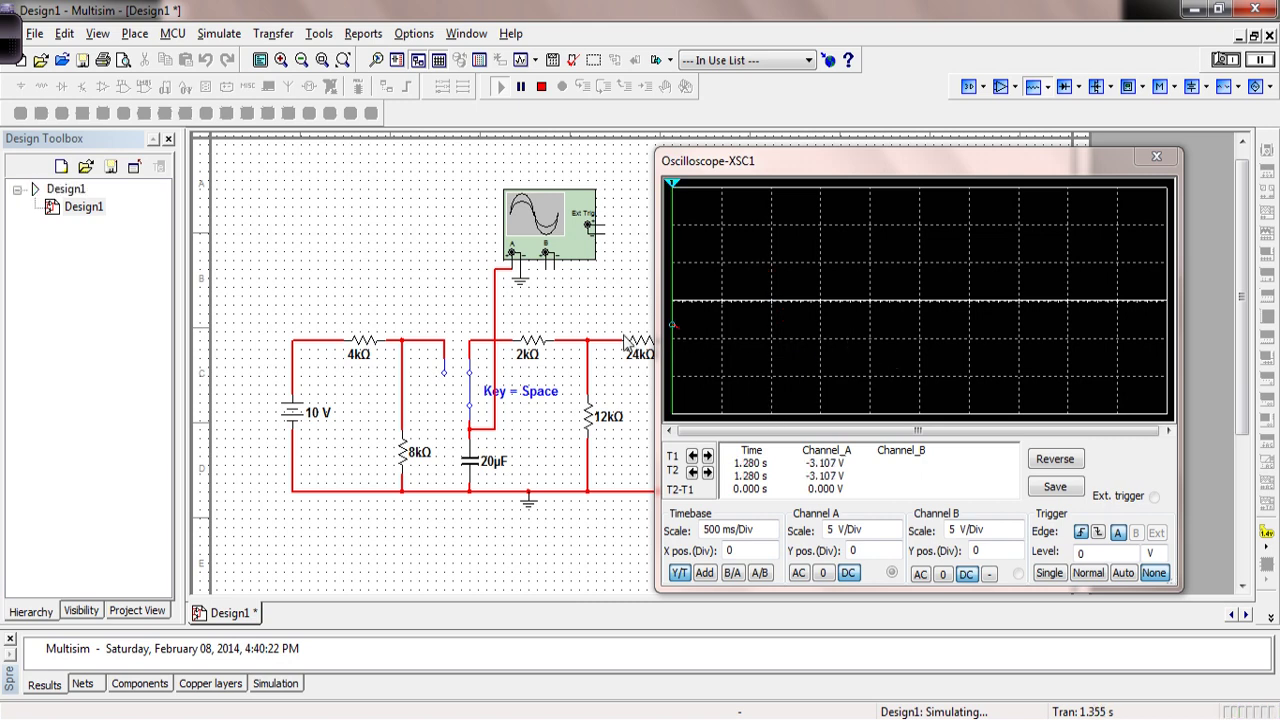
{"action": "key", "text": "space"}
{"action": "key", "text": "space"}
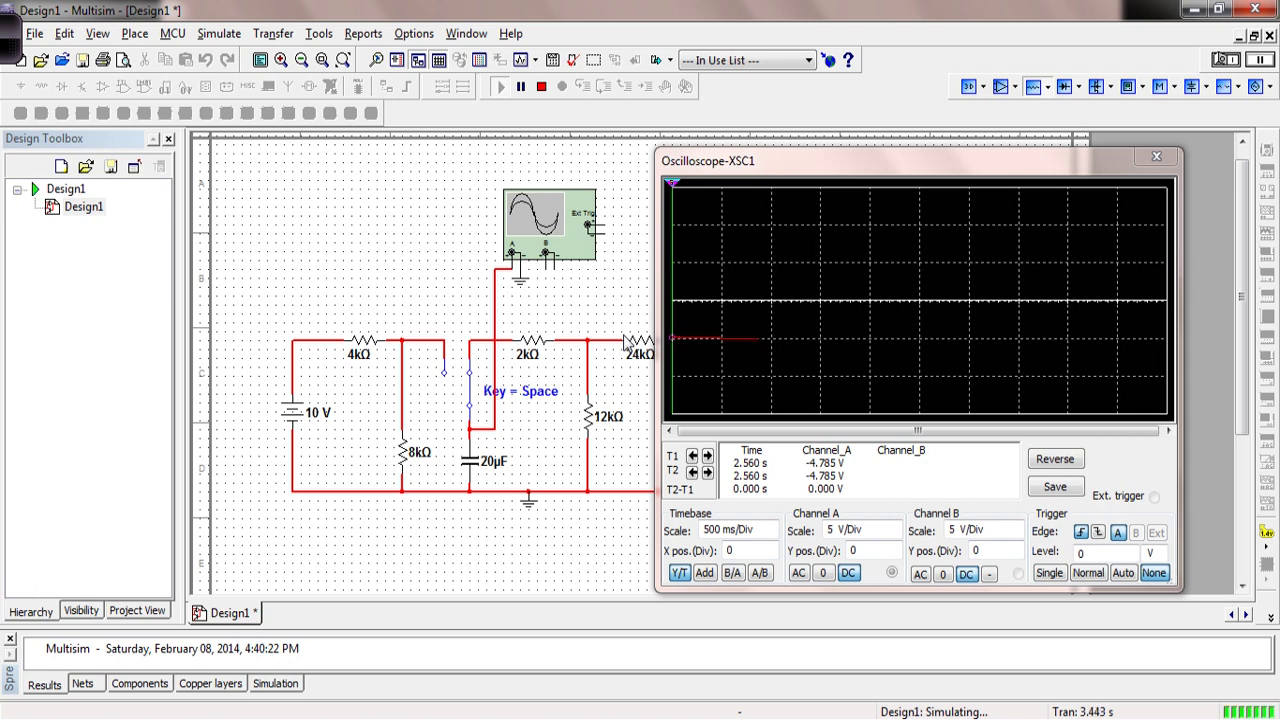
{"action": "key", "text": "space"}
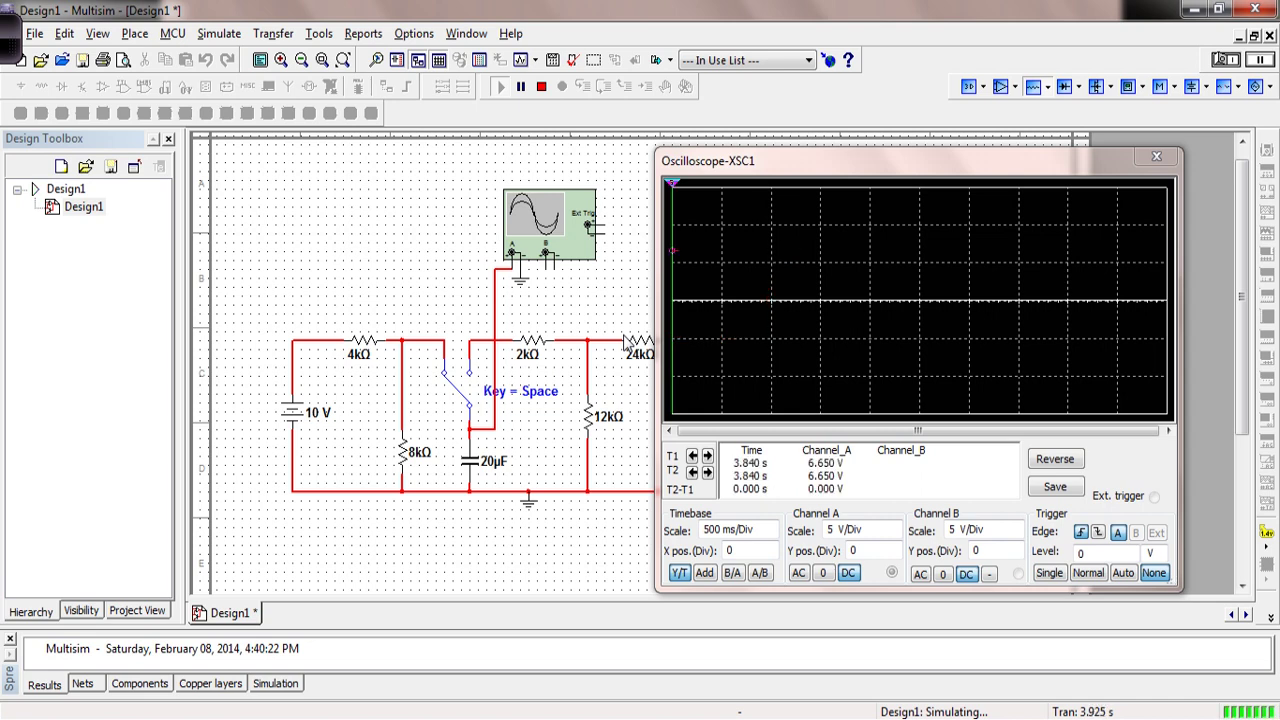
{"action": "key", "text": "space"}
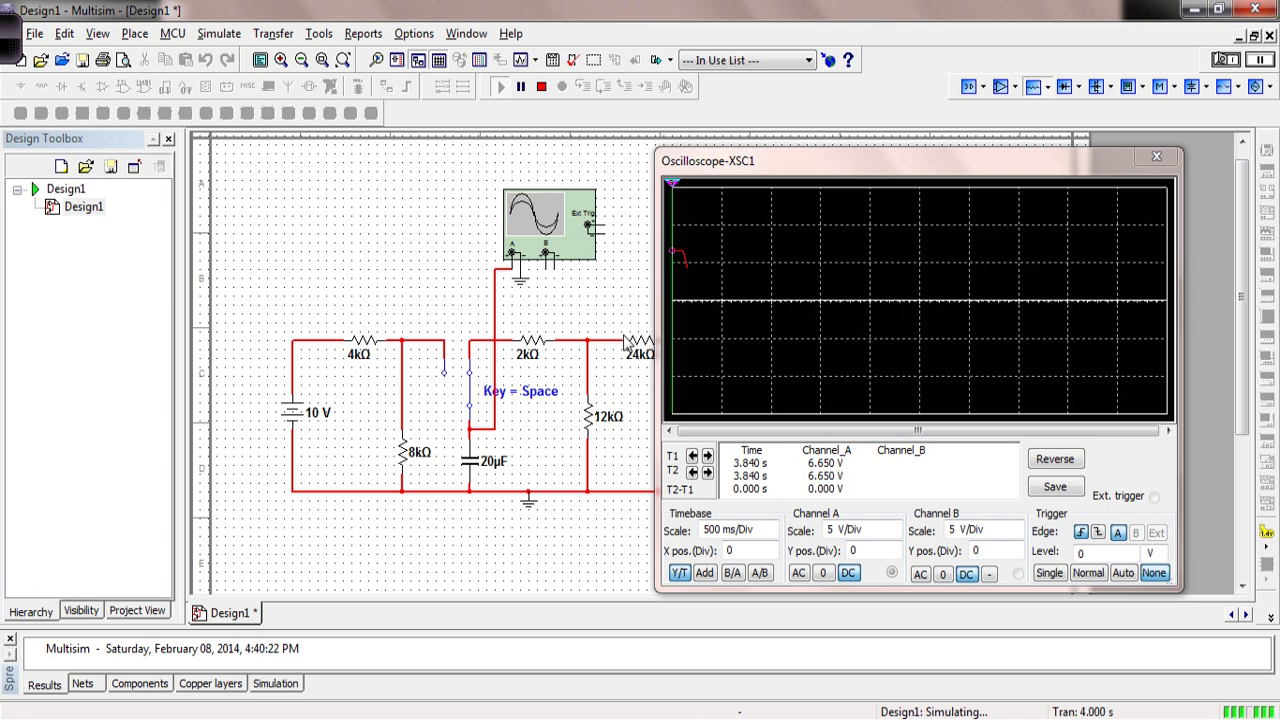